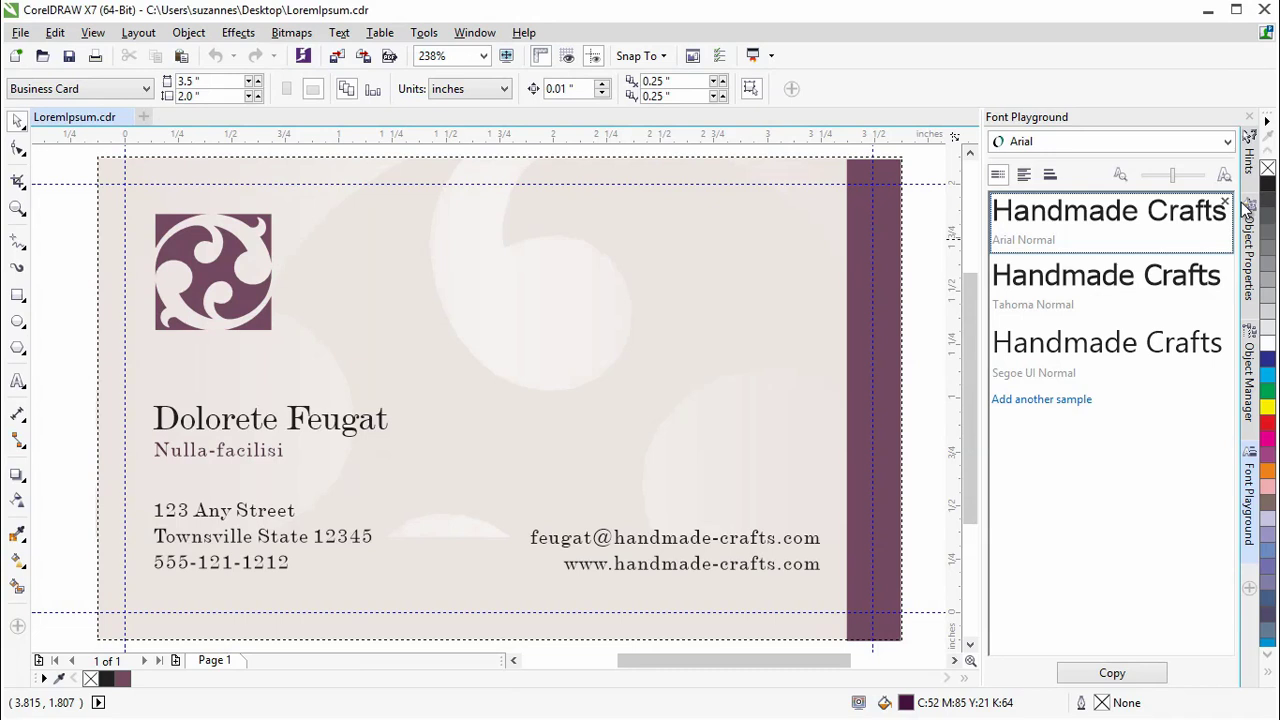
- Set the first Font Playground sample to Gabriola and the Tahoma sample to TypoUpright BT
click(1228, 141)
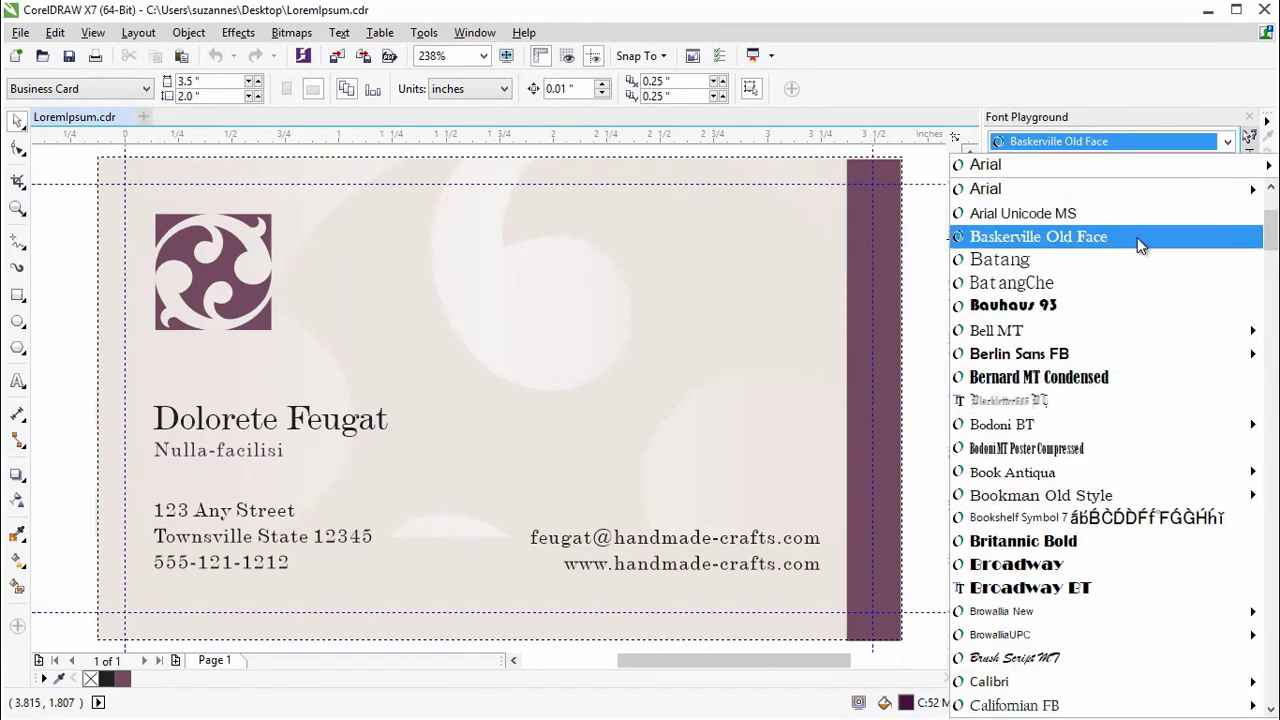
text(g)
click(1058, 190)
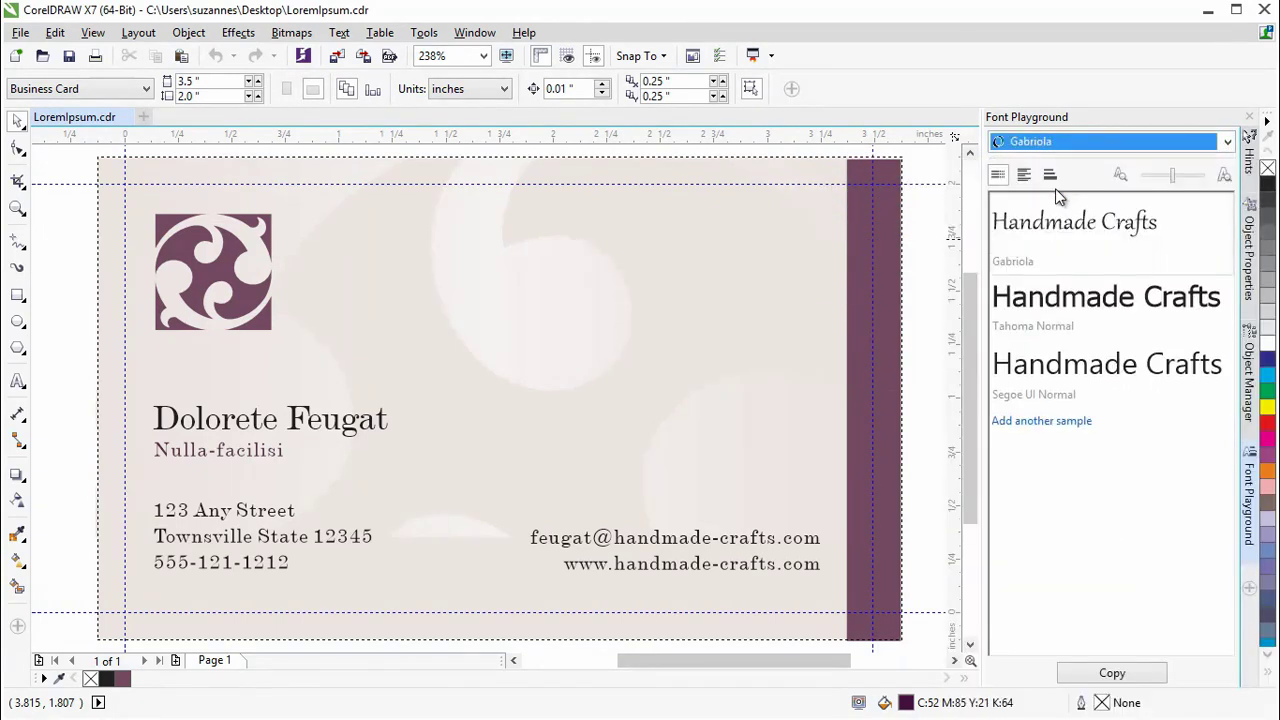
click(1163, 297)
click(1228, 142)
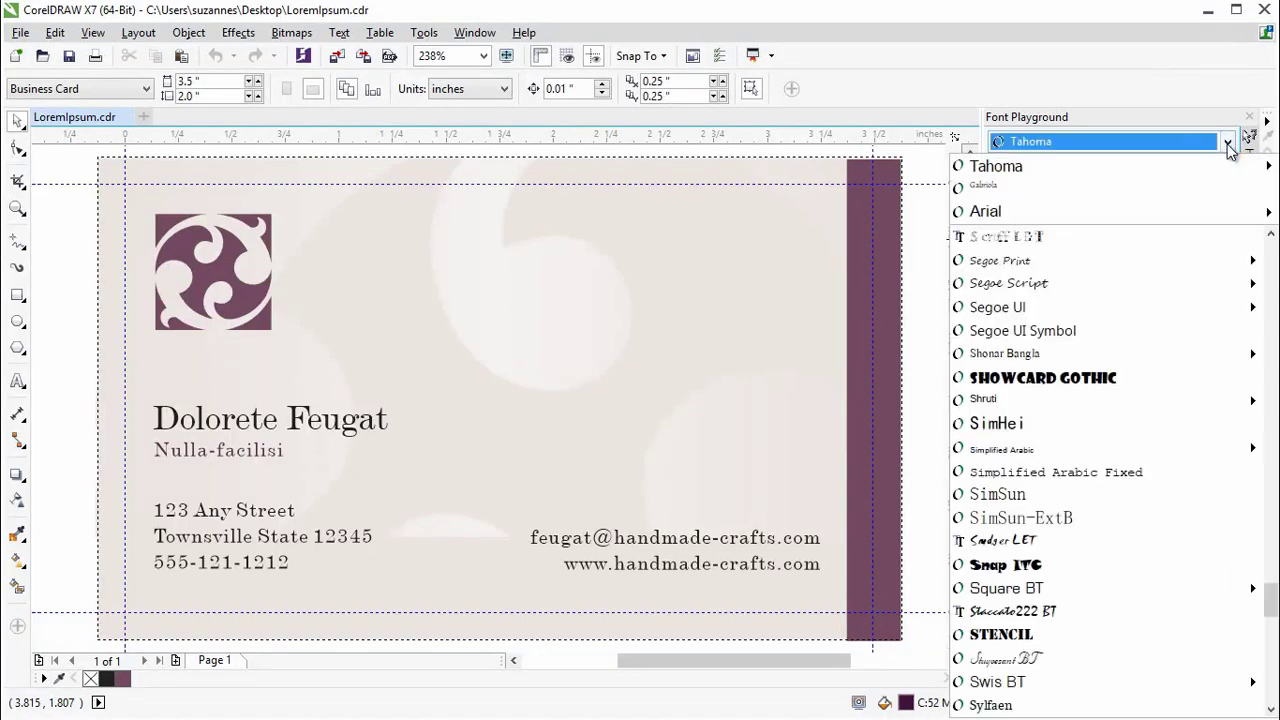
scroll(1162, 215, down, 7)
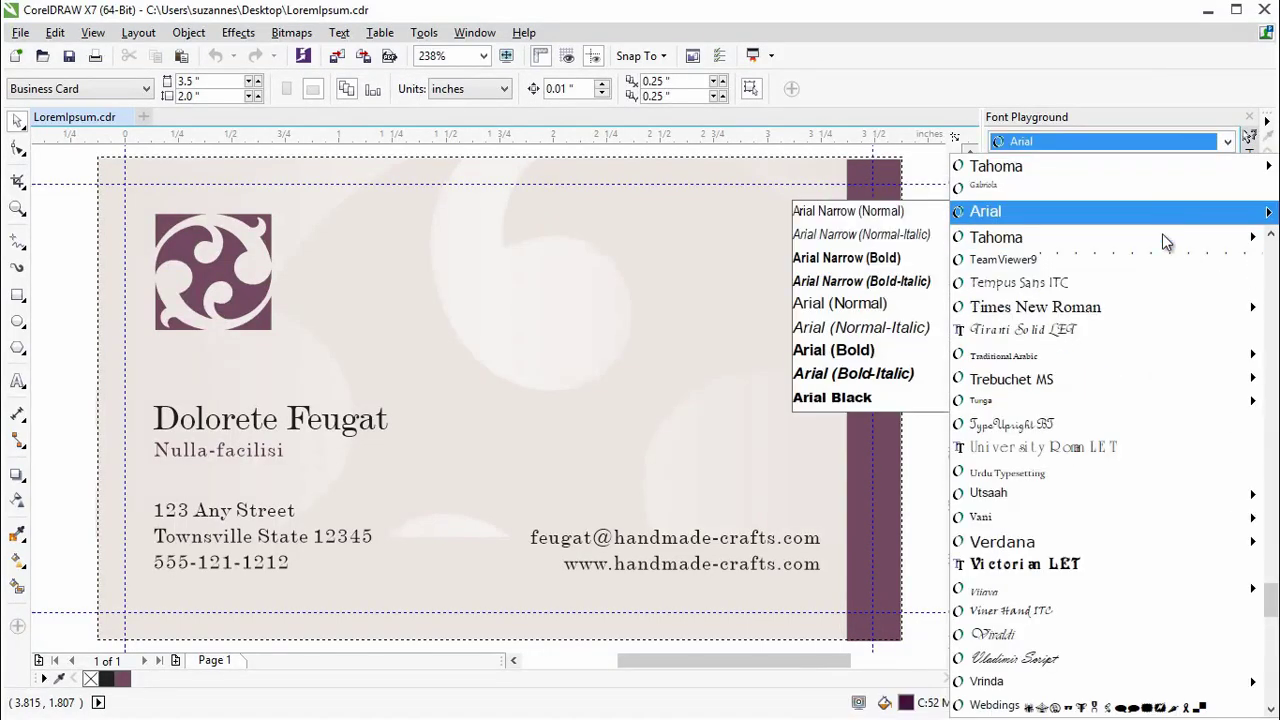
mouse_move(1098, 353)
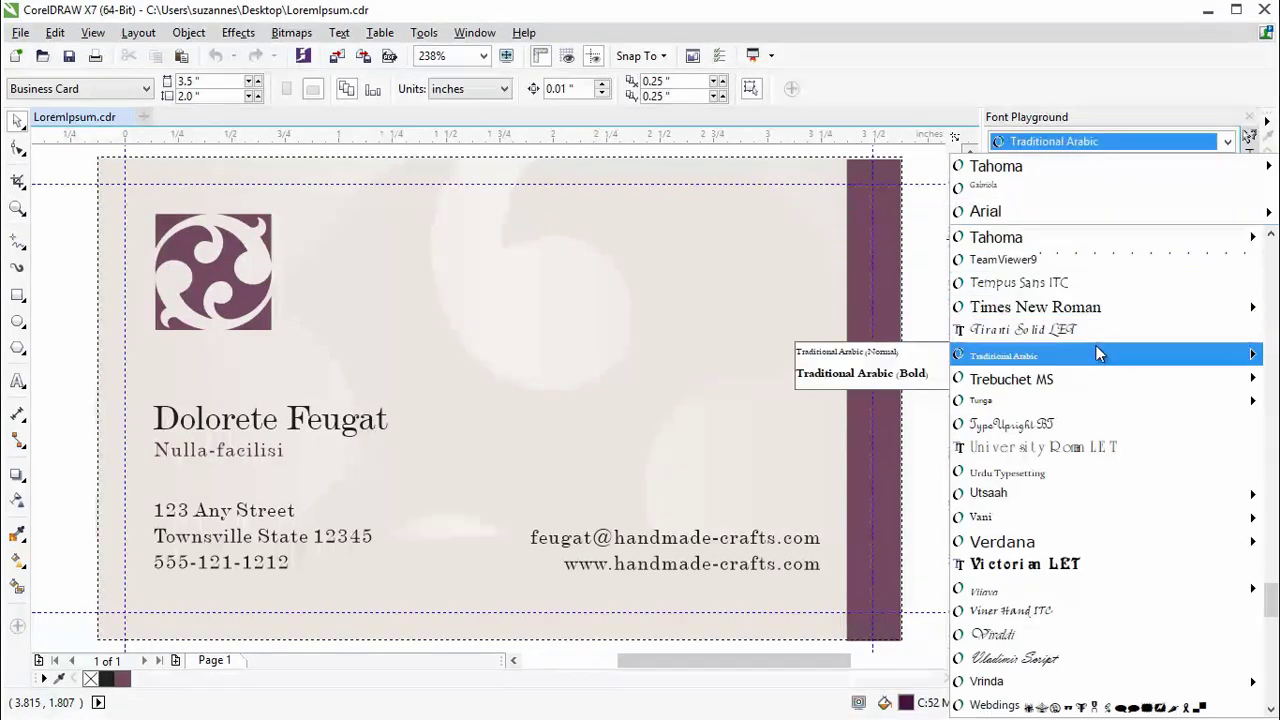
click(1086, 424)
- Change the Segoe UI sample to FlemishScript BT
click(1158, 378)
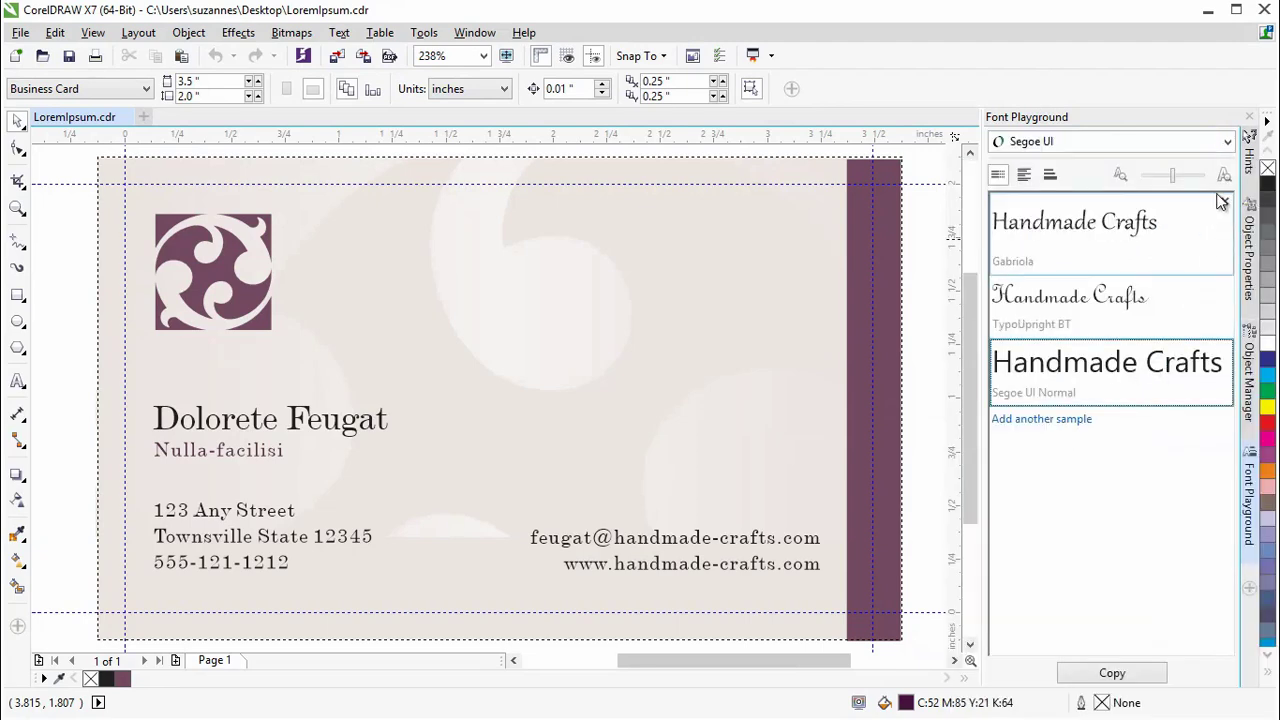
click(1228, 142)
text(f)
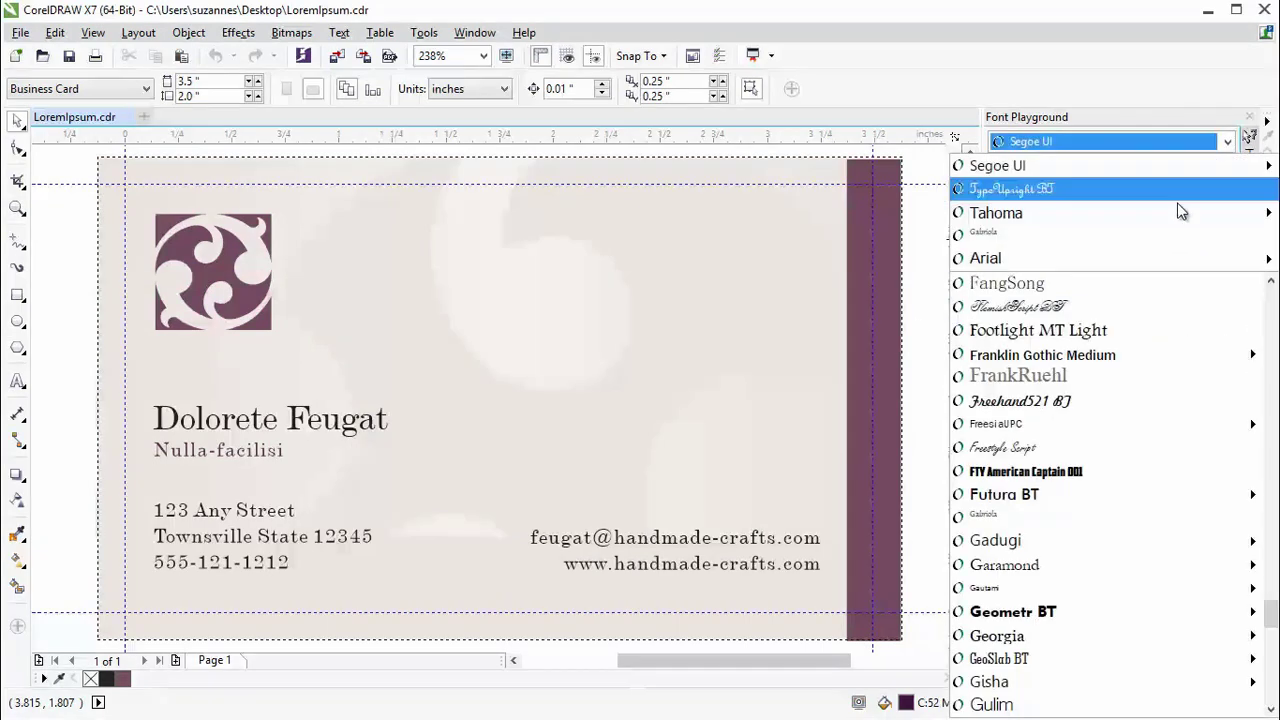
click(1072, 312)
click(1108, 470)
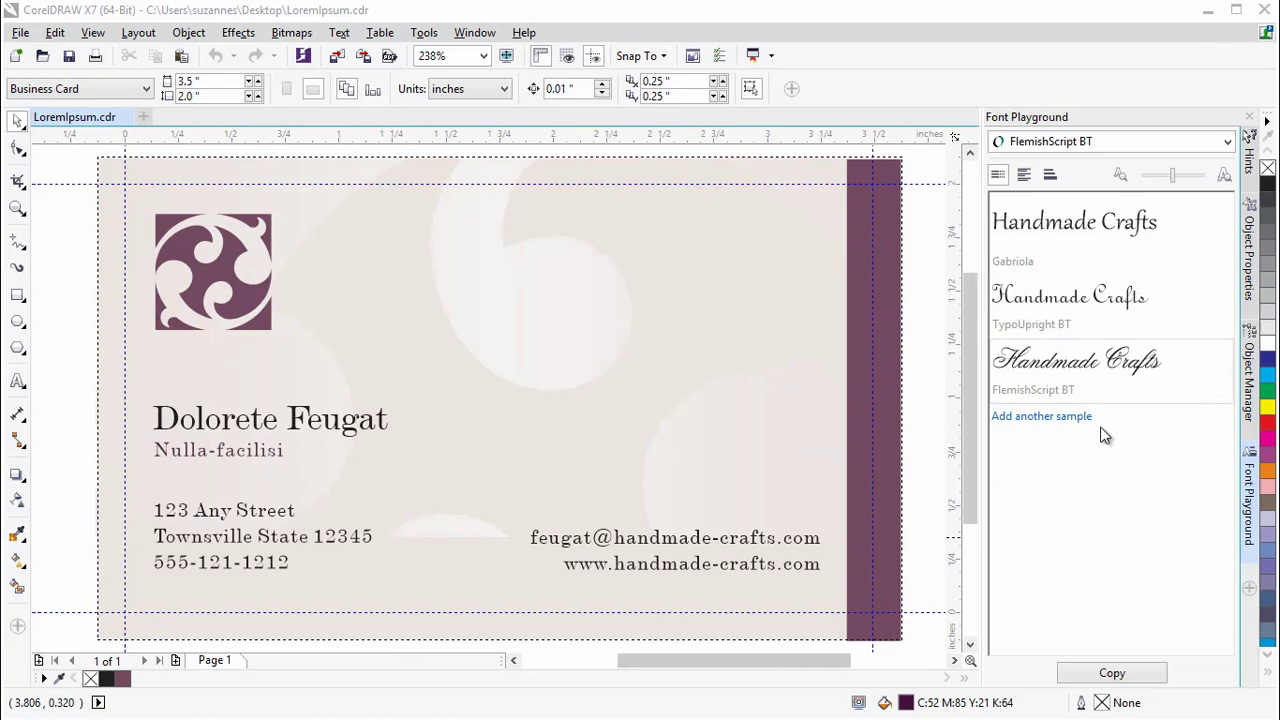
- In Text > Font List Options, change 'Font size used in Font list' from 20 to 30
click(339, 32)
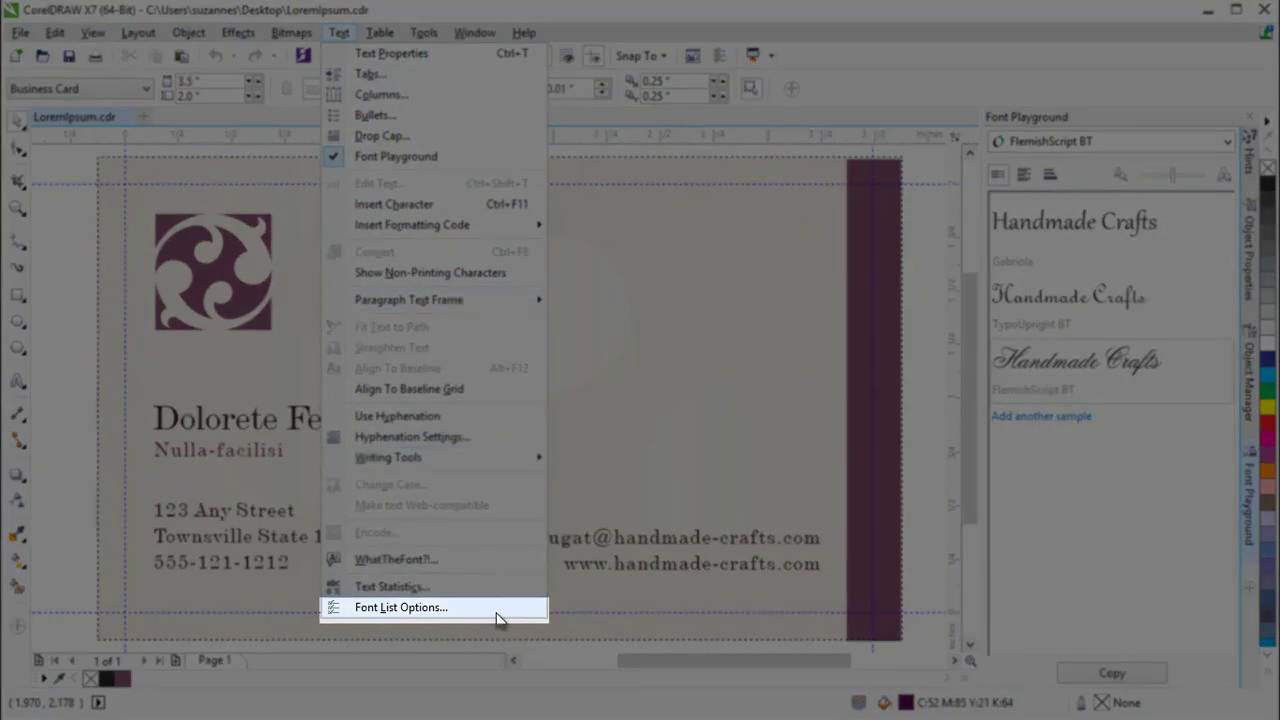
click(497, 617)
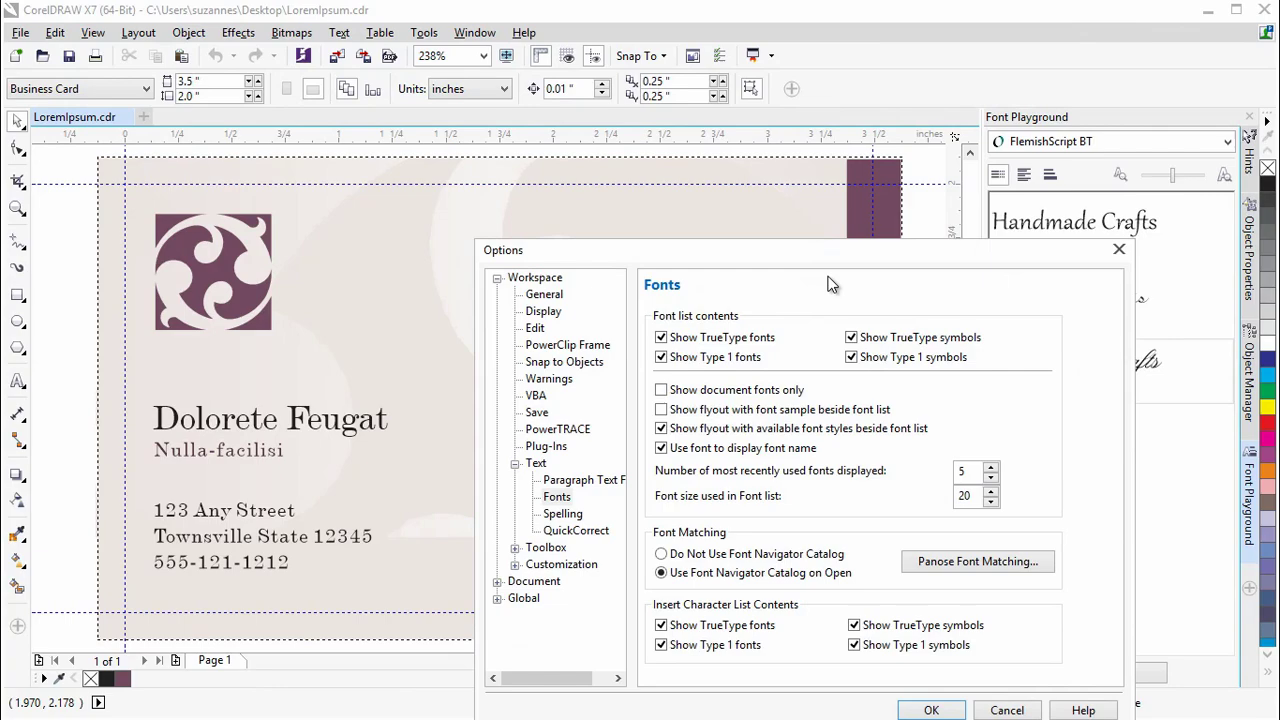
drag(810, 255, 602, 163)
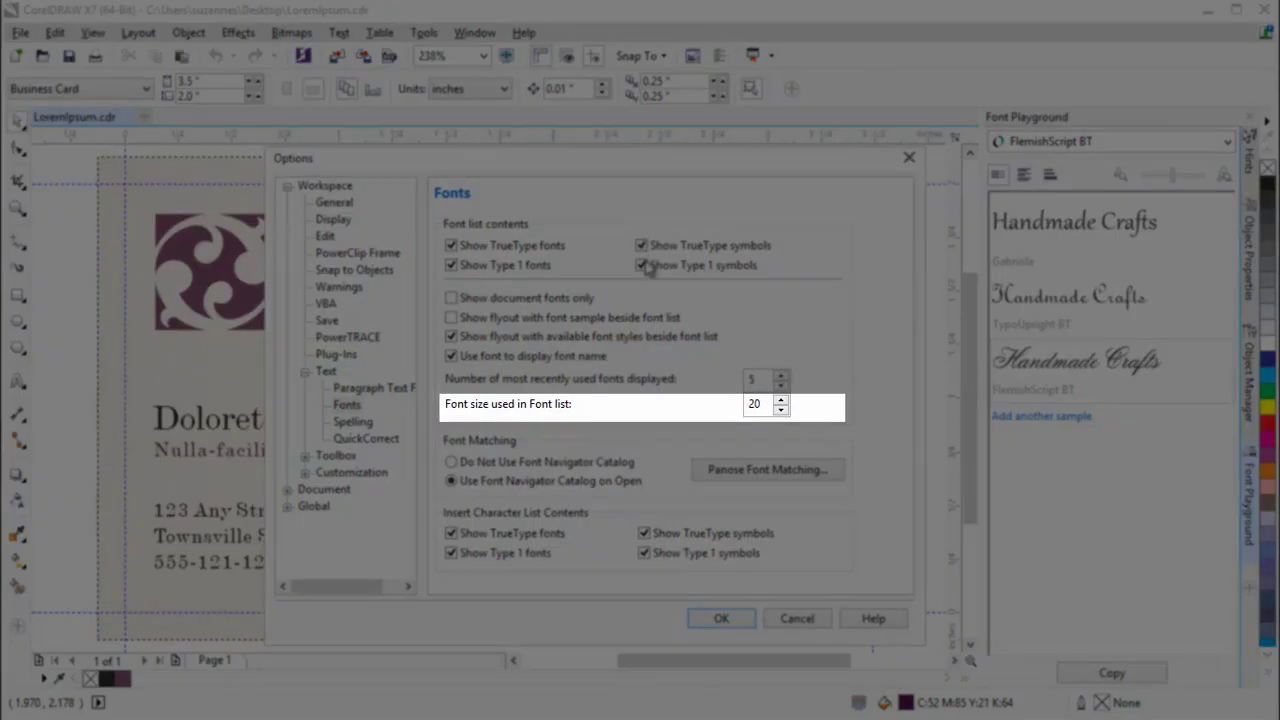
drag(763, 407, 745, 409)
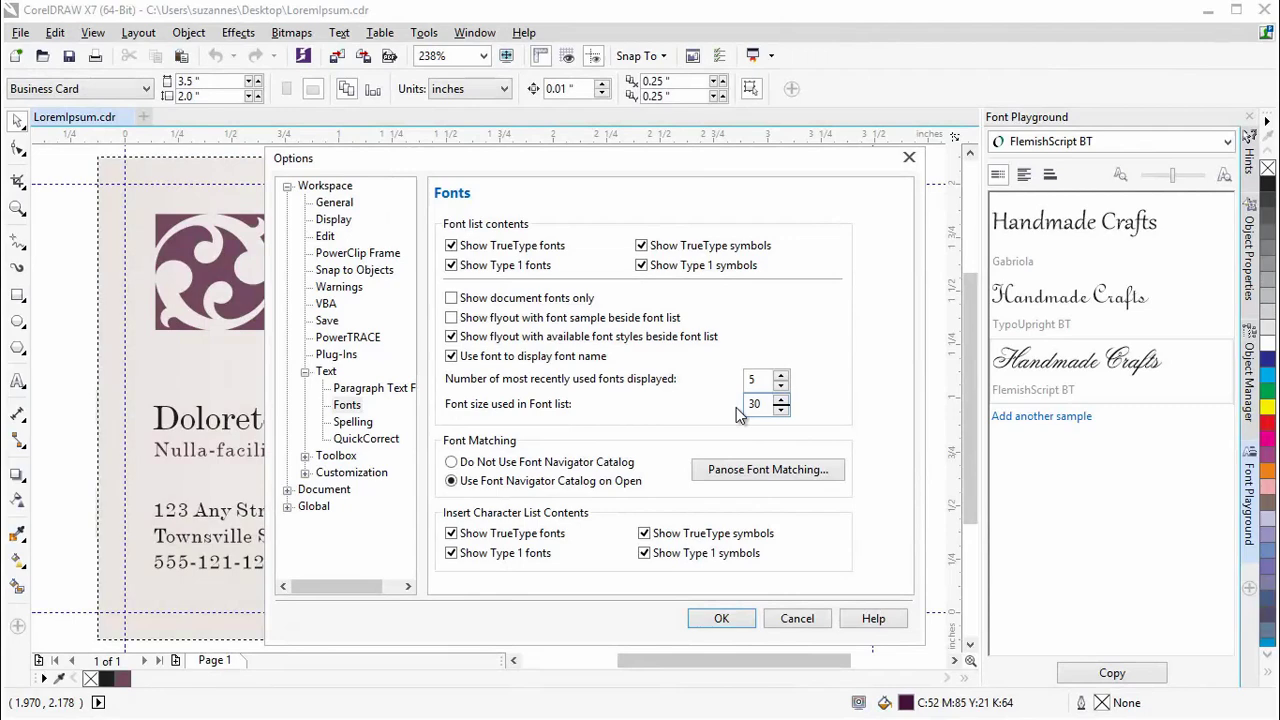
text(30)
click(719, 620)
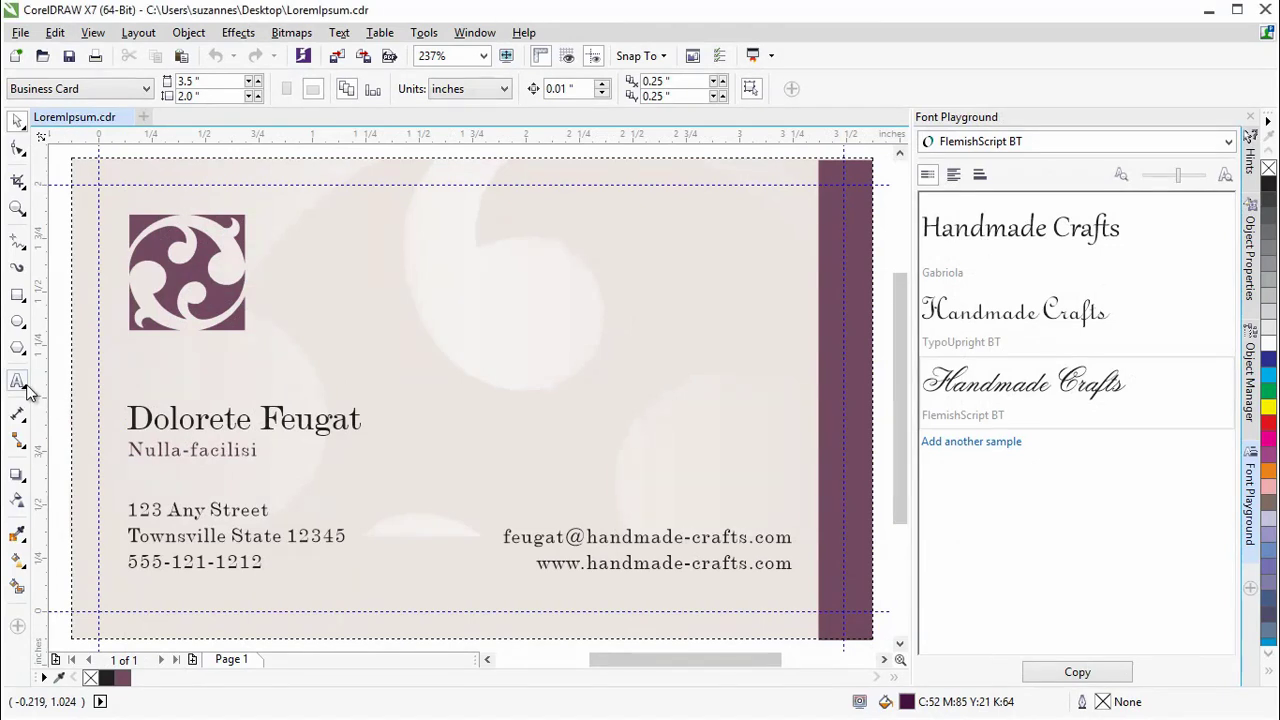
click(20, 383)
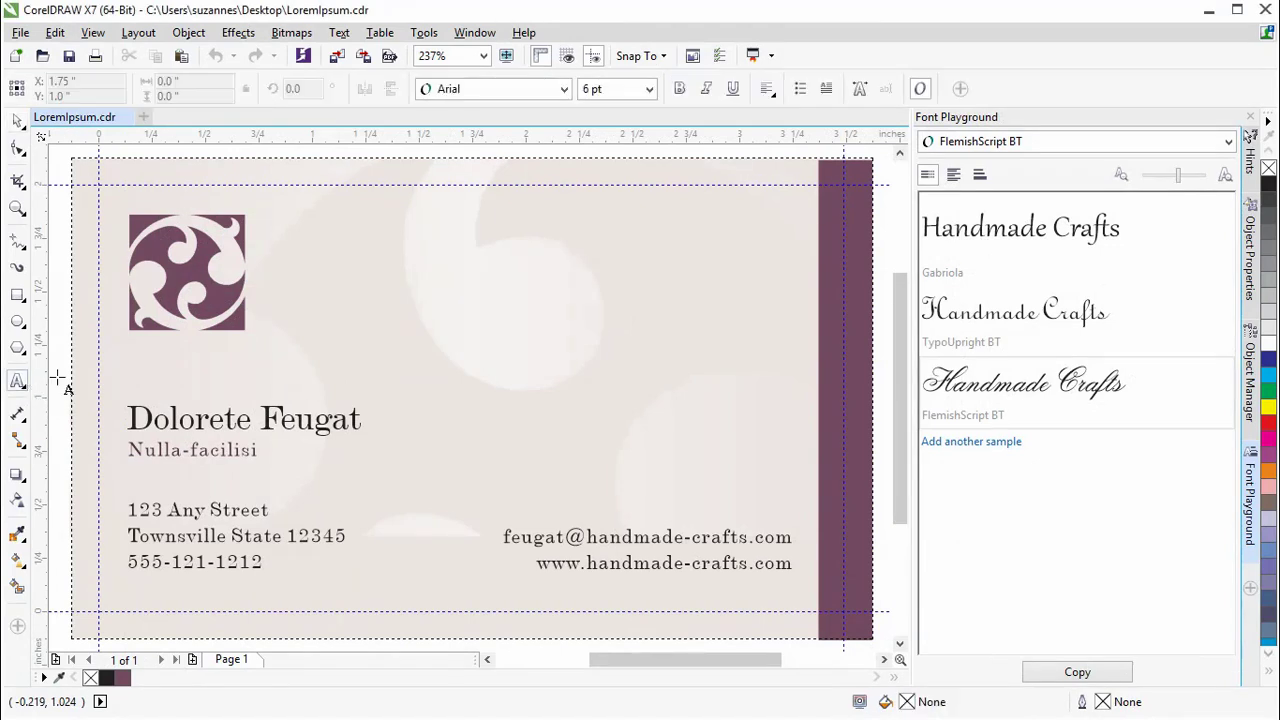
click(564, 89)
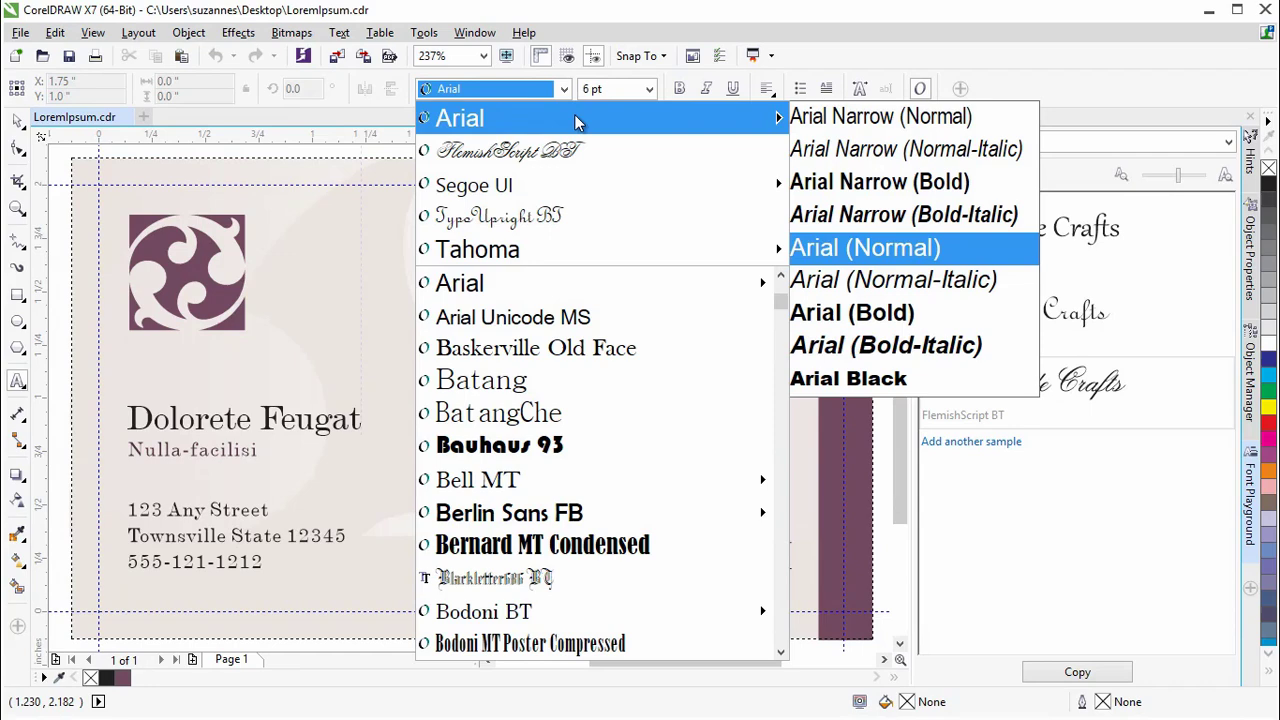
mouse_move(595, 187)
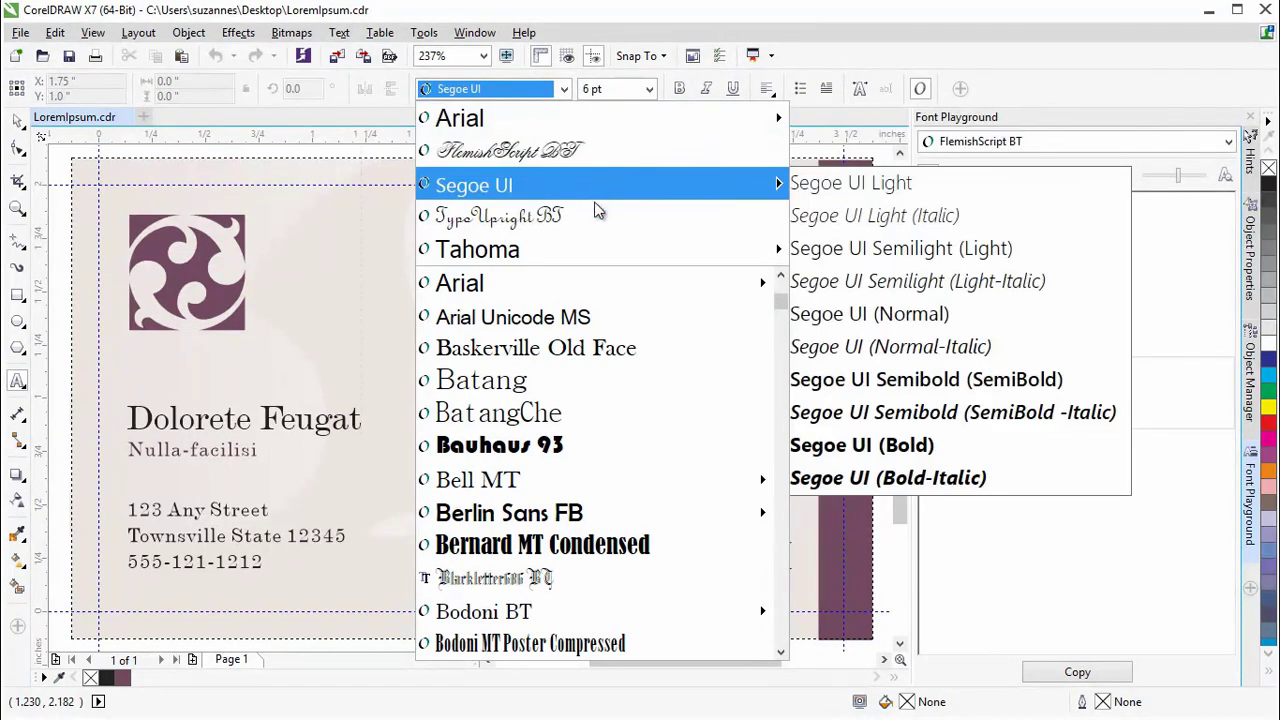
click(1228, 141)
mouse_move(1193, 178)
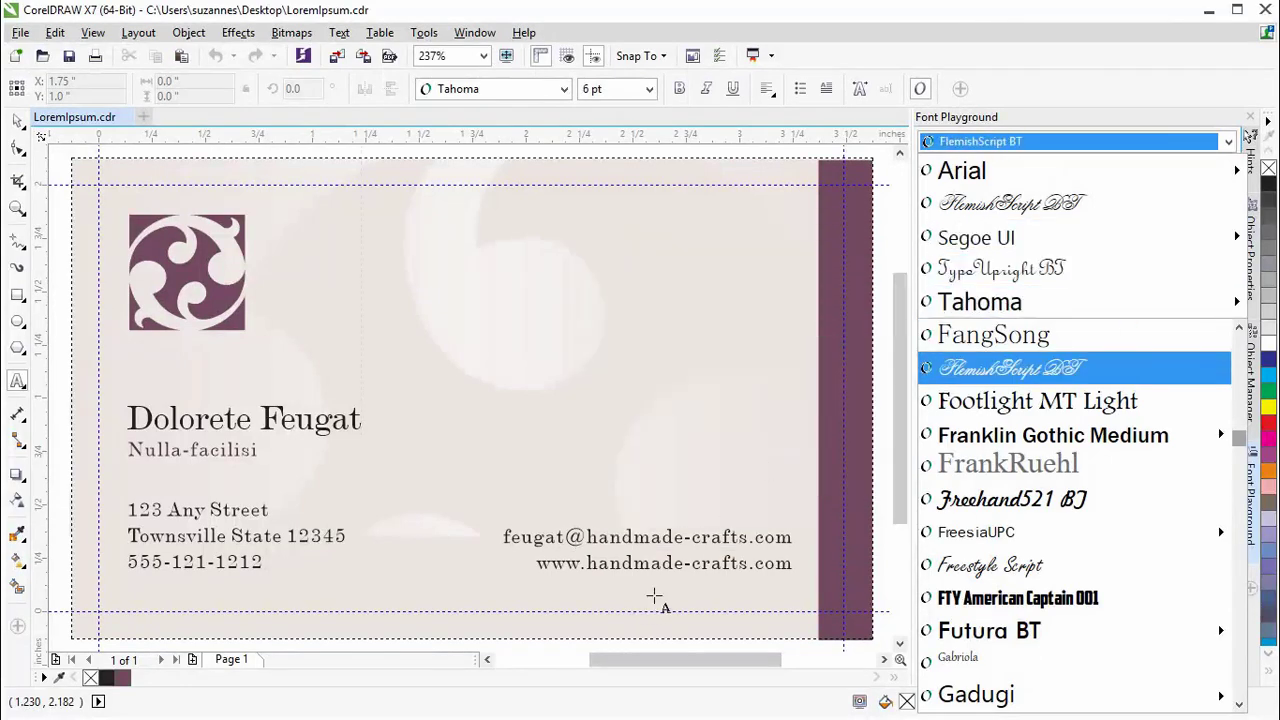
click(654, 590)
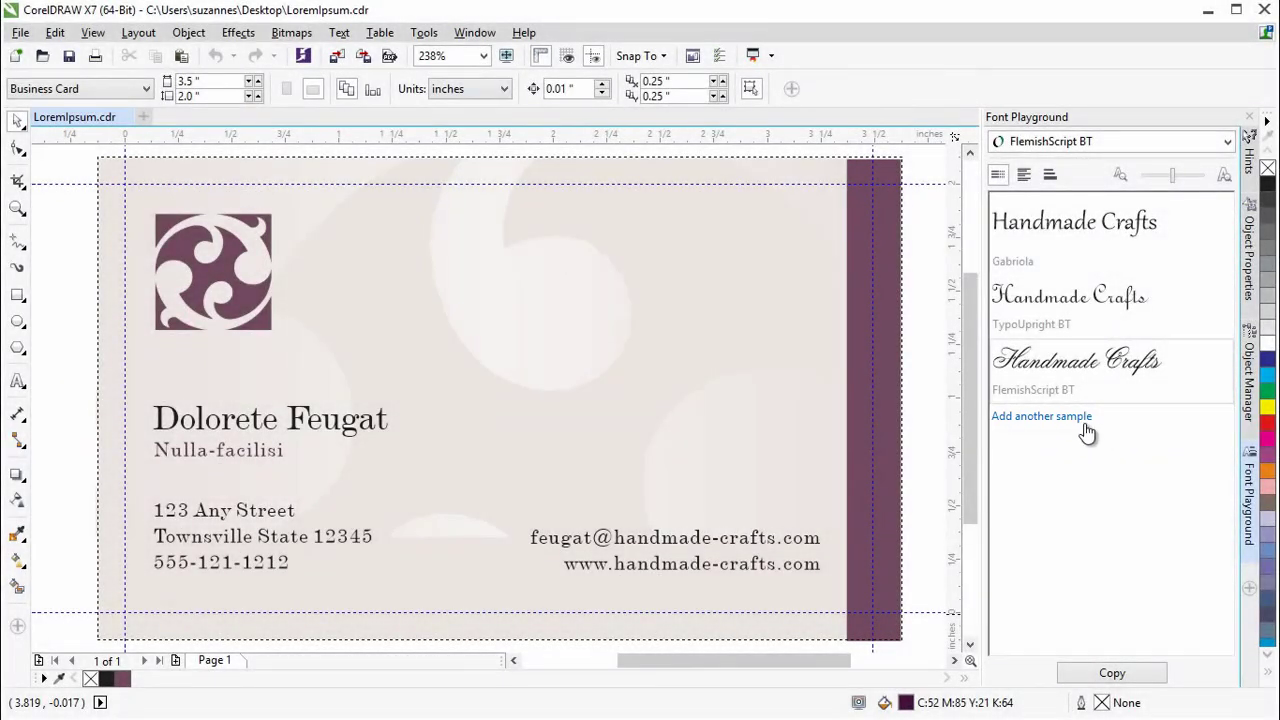
- Add a fourth 'Handmade Crafts' sample in Segoe UI and drag the Zoom slider to resize the previews
click(1088, 420)
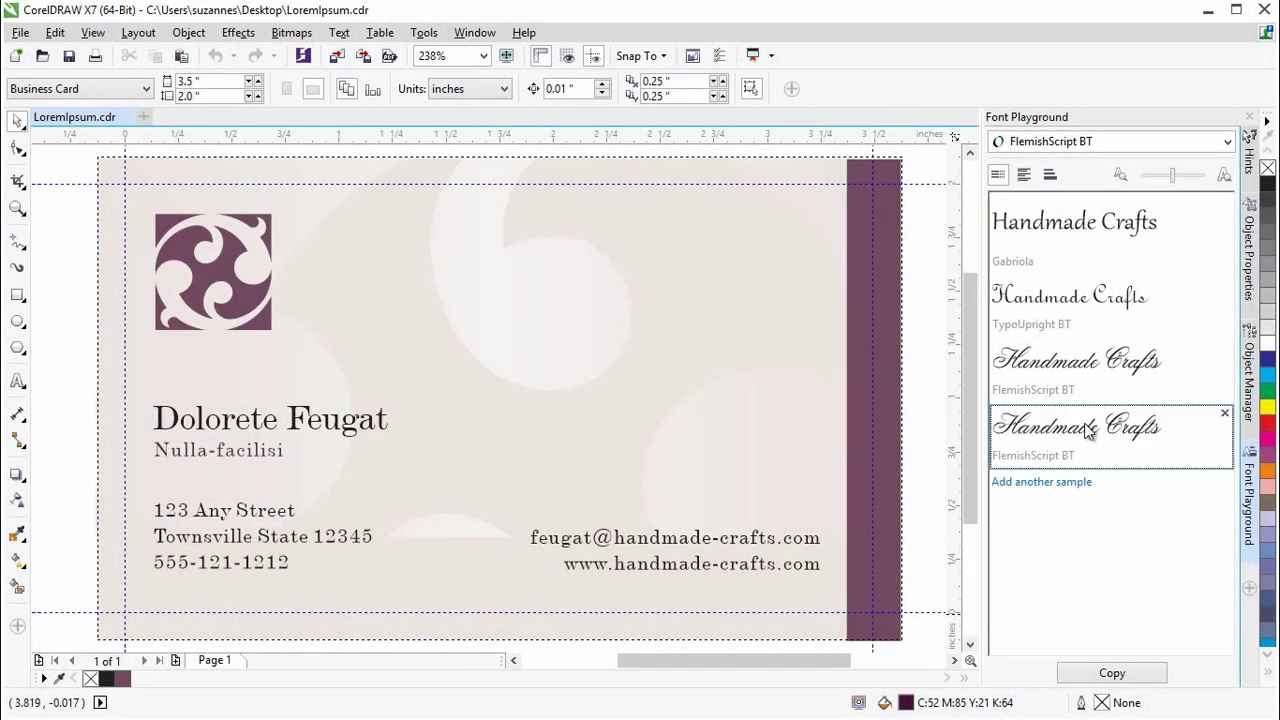
click(1228, 142)
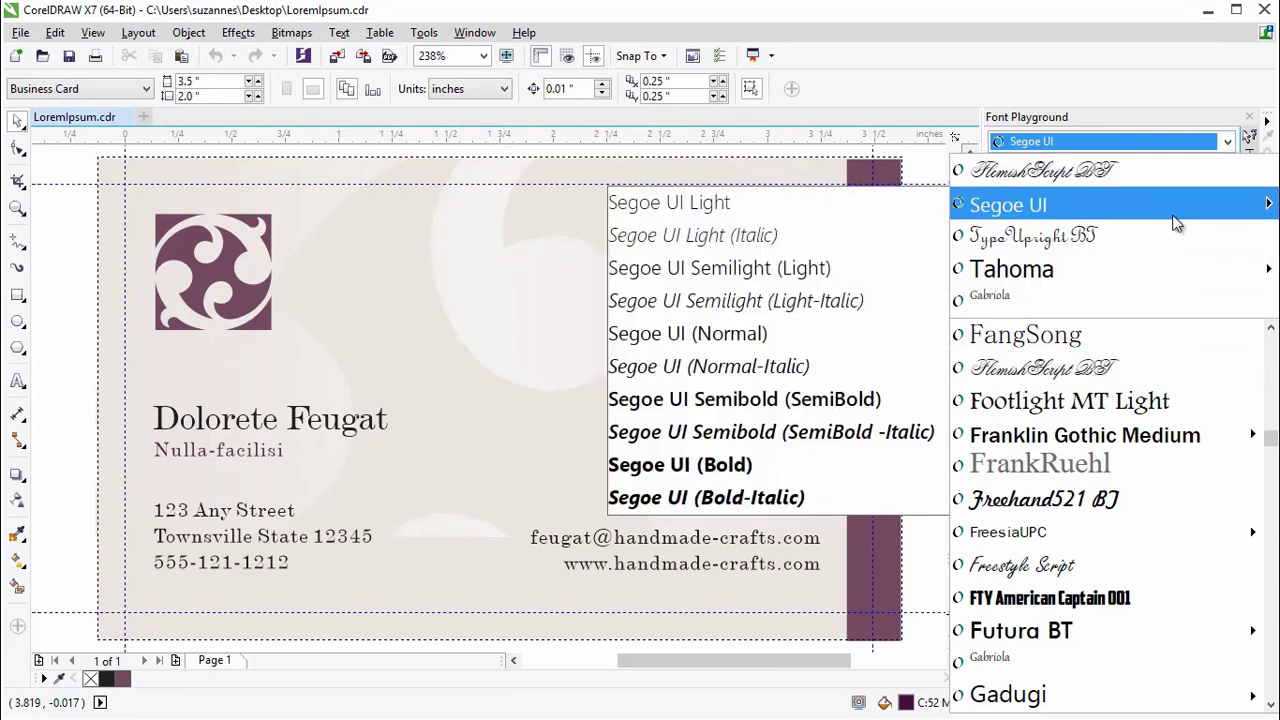
click(1173, 214)
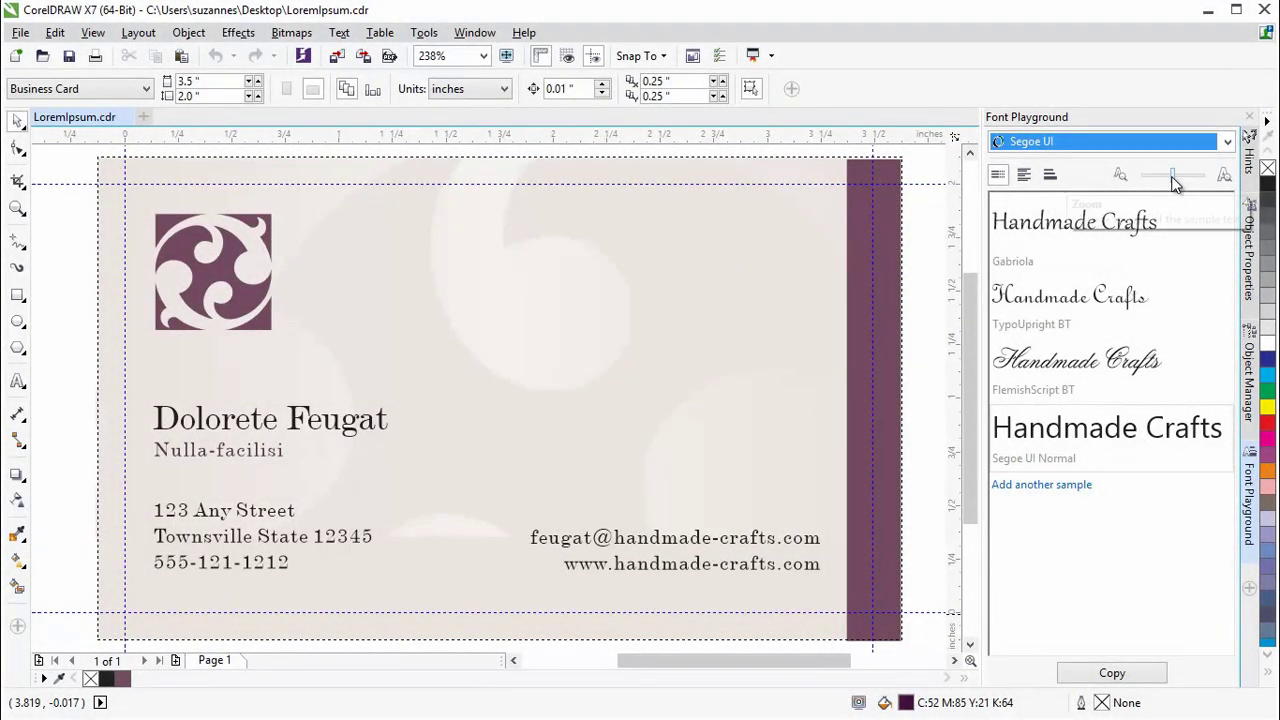
mouse_move(1176, 184)
mouse_down()
mouse_move(1152, 182)
mouse_move(1200, 182)
mouse_move(1188, 182)
mouse_up()
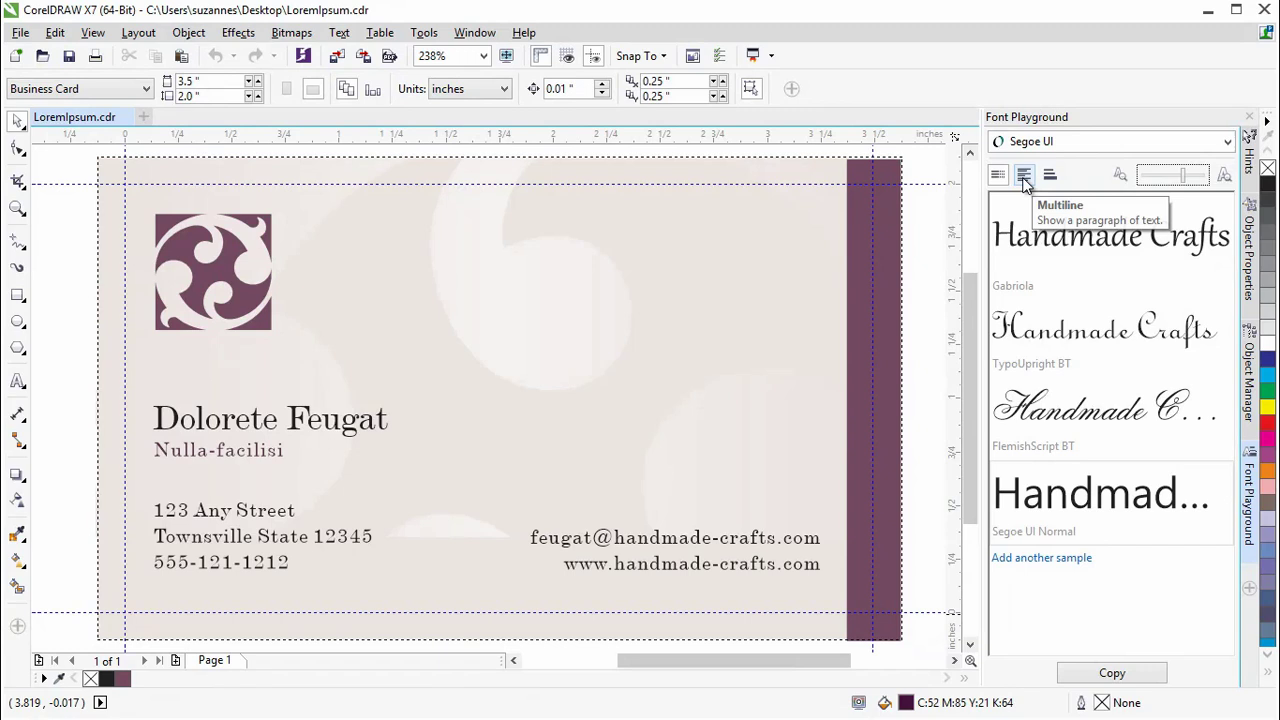
- Try the Multiline and Waterfall views, return to Single line, and select the Gabriola sample's H
click(1025, 180)
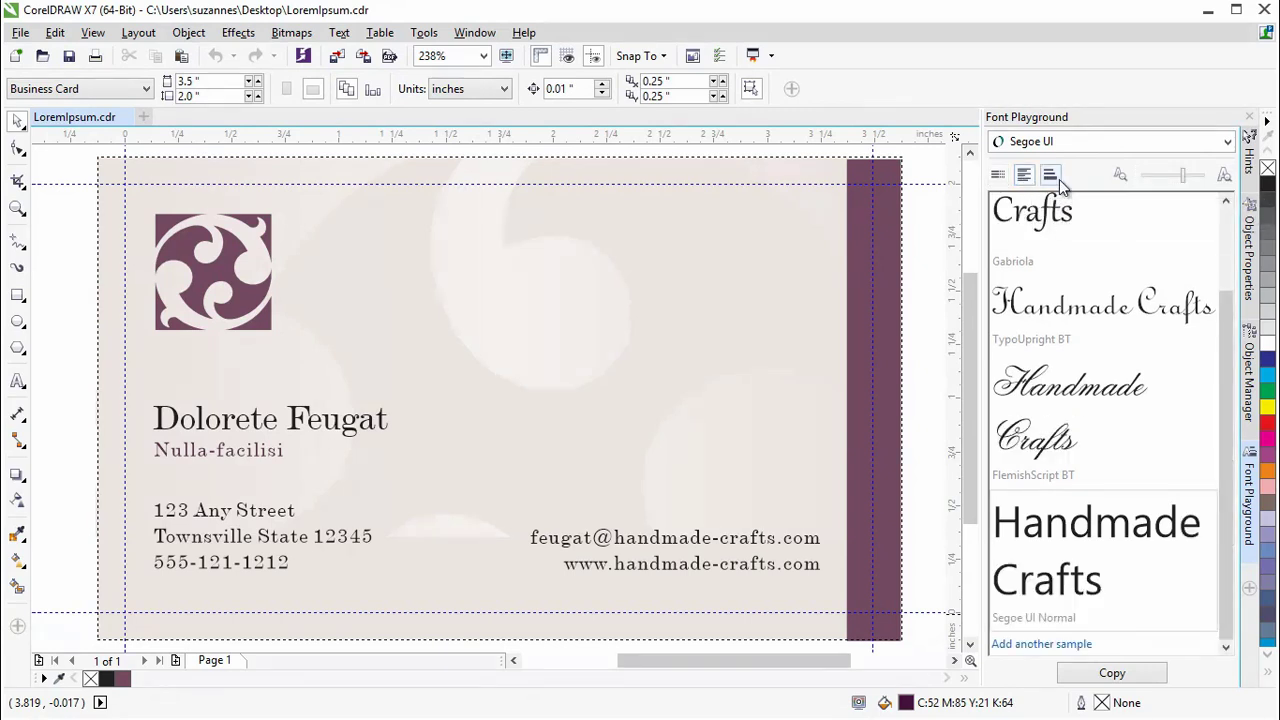
click(1050, 176)
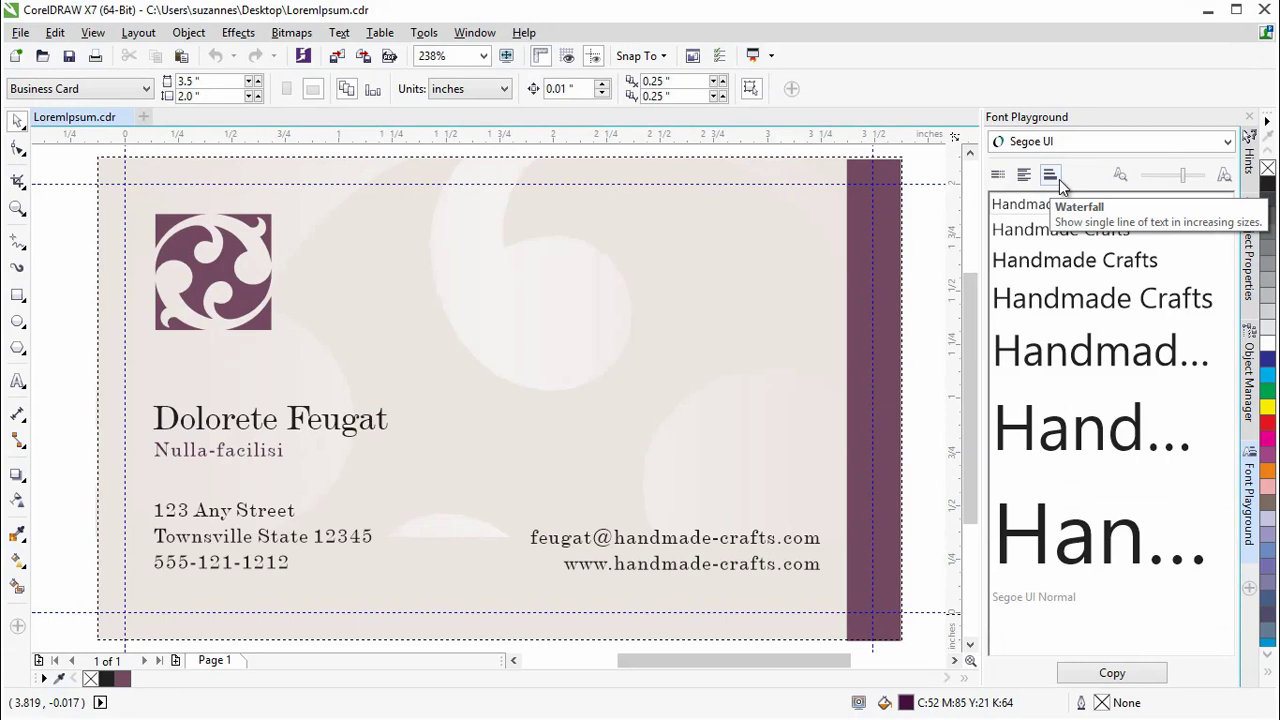
click(1005, 185)
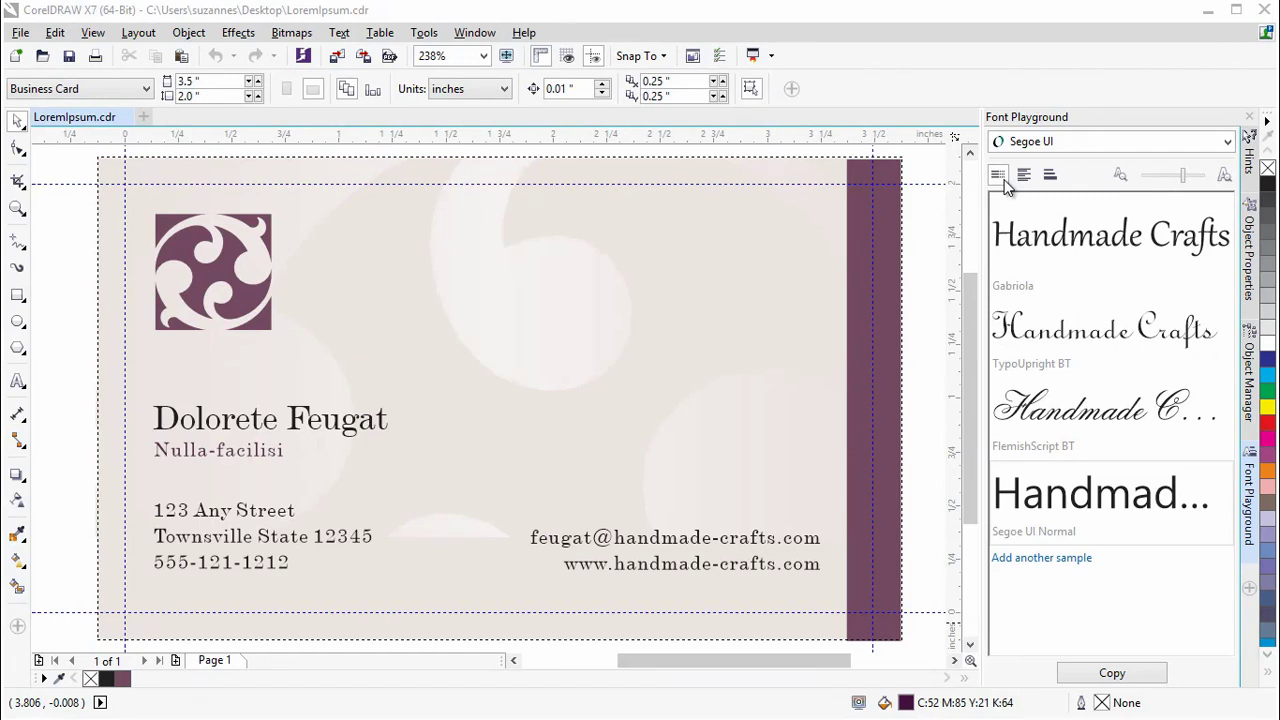
click(1032, 242)
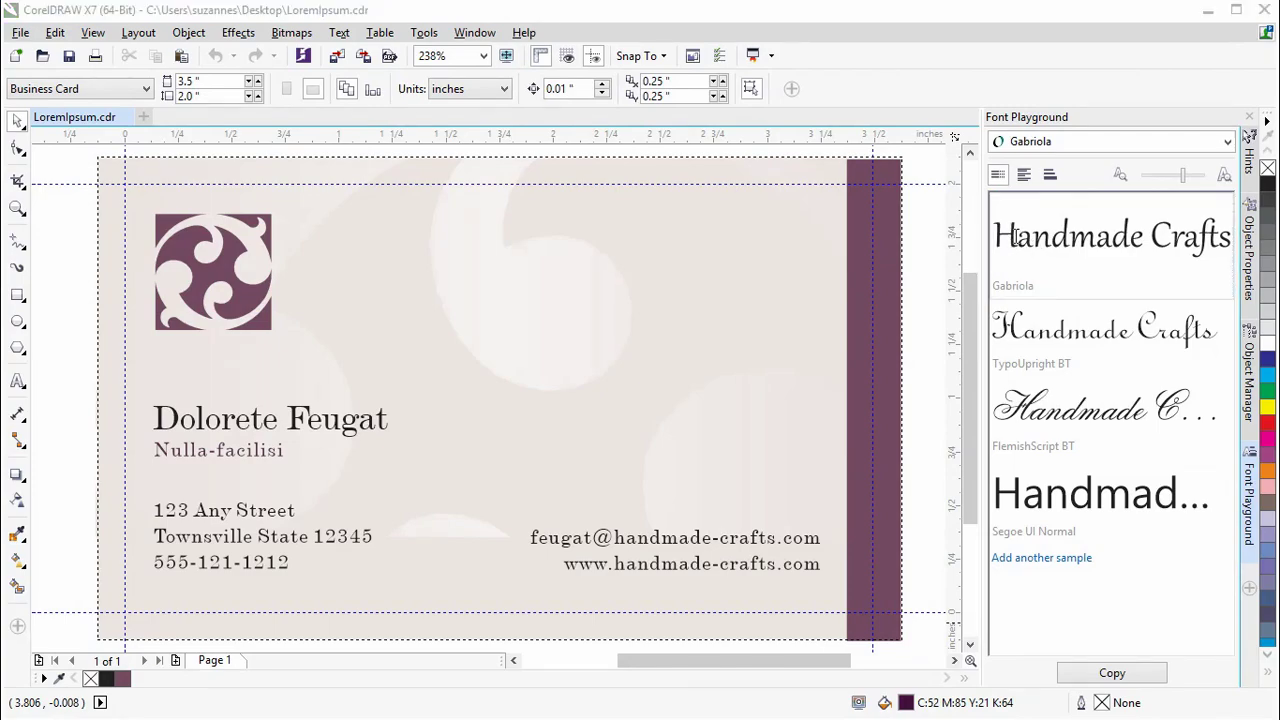
drag(1020, 238, 993, 238)
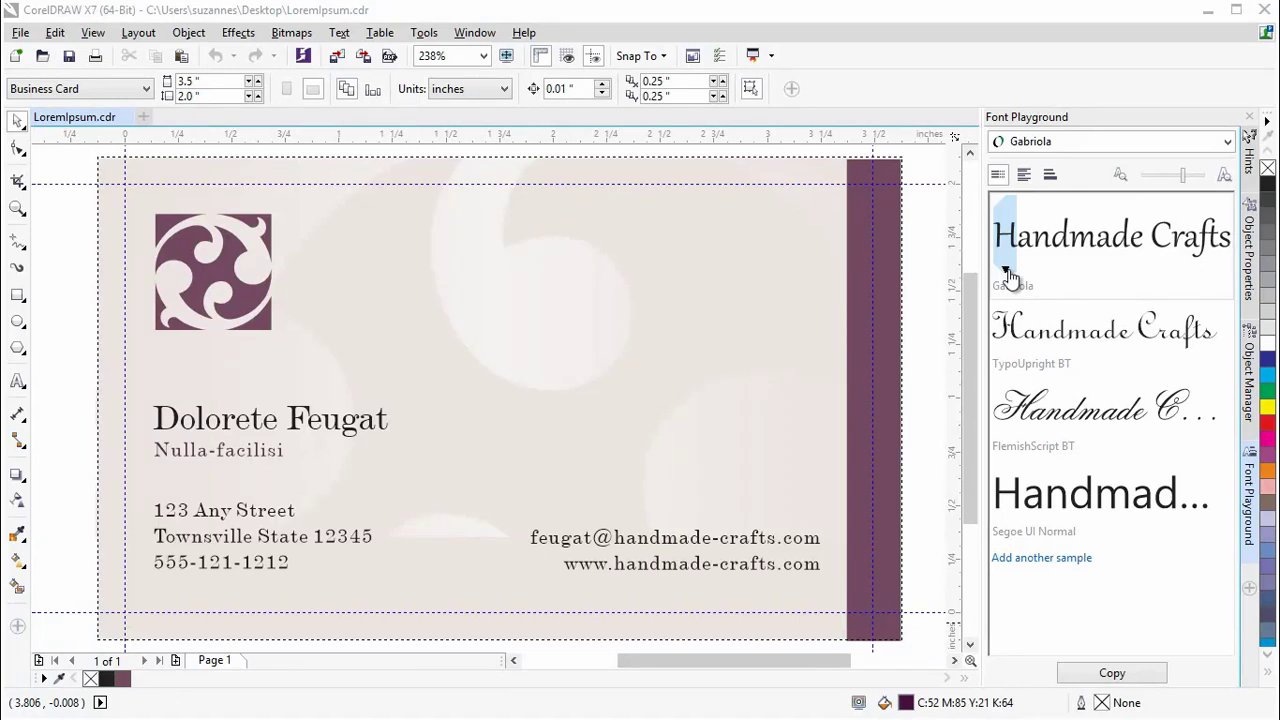
- Give the Gabriola sample a Stylistic Set 6 swash H and an alternate C, then select it
click(1007, 273)
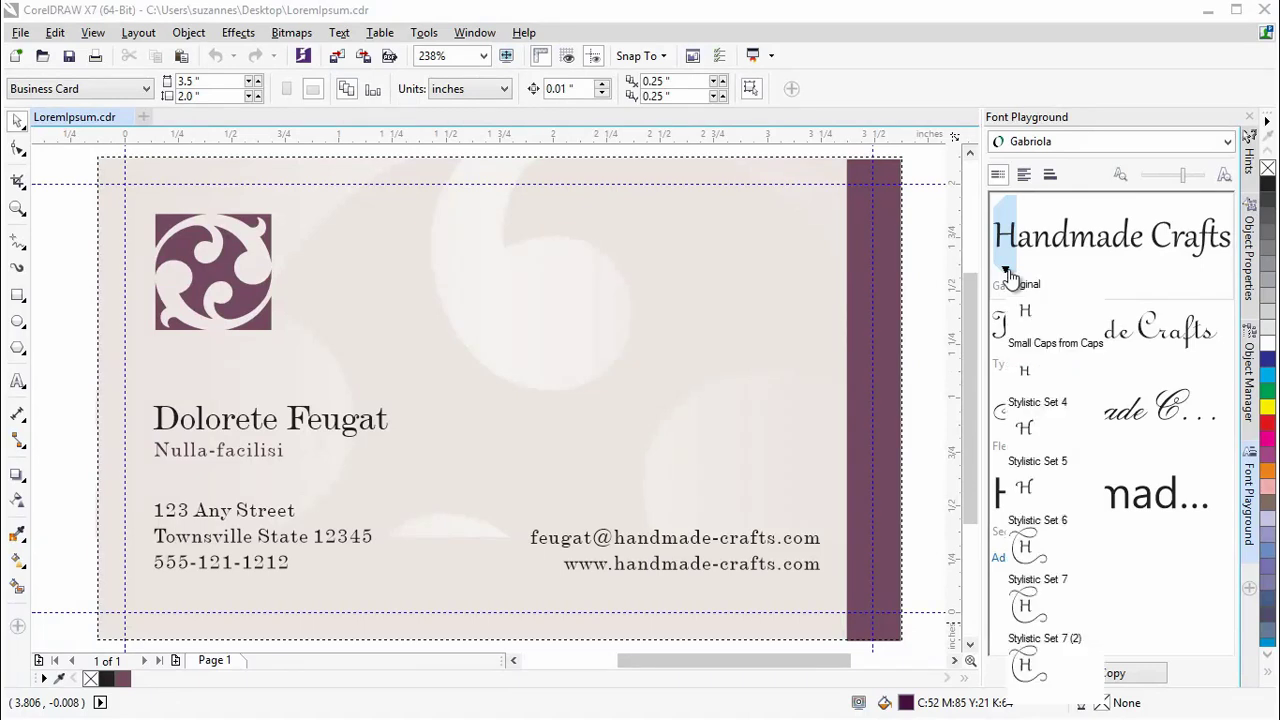
click(1037, 552)
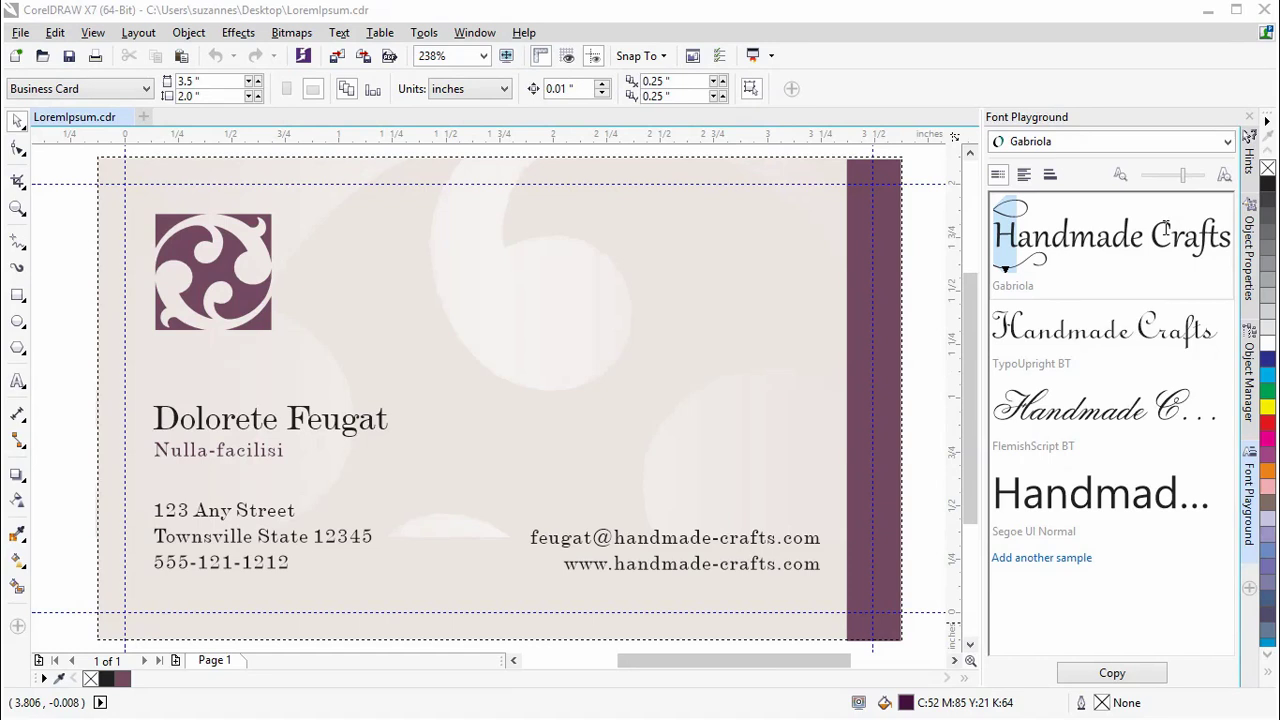
drag(1168, 228, 1154, 248)
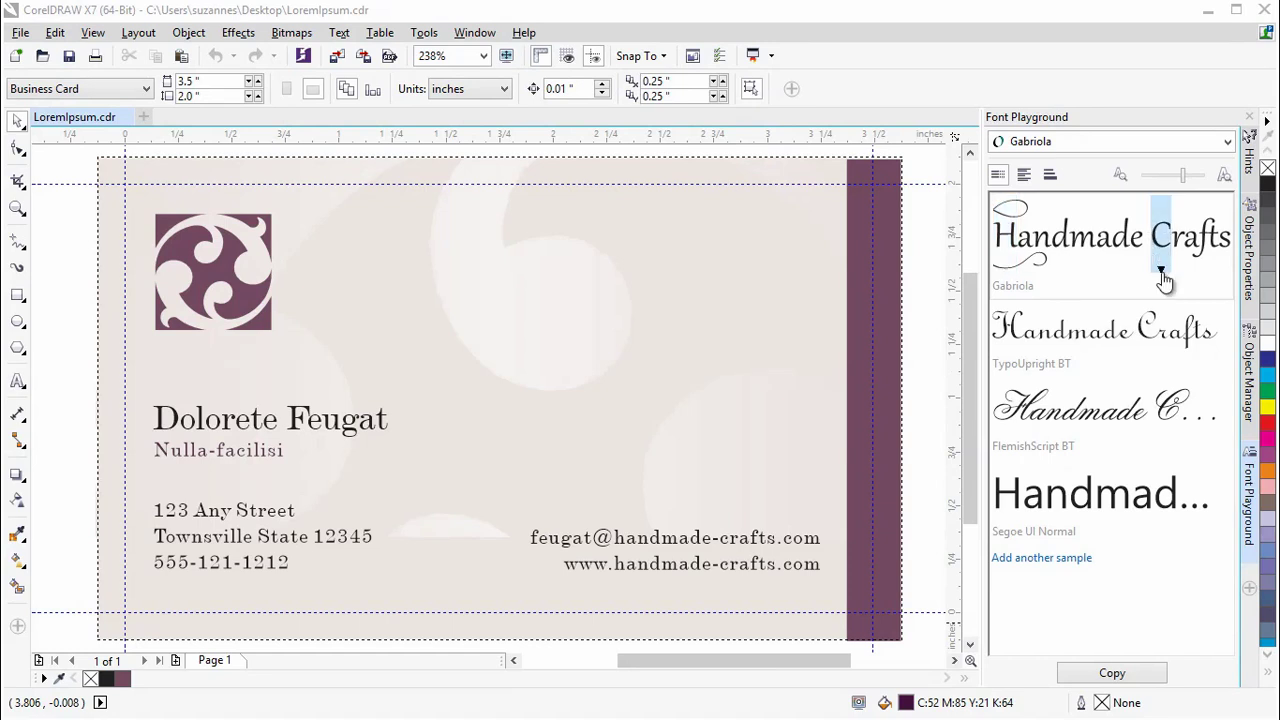
click(1160, 269)
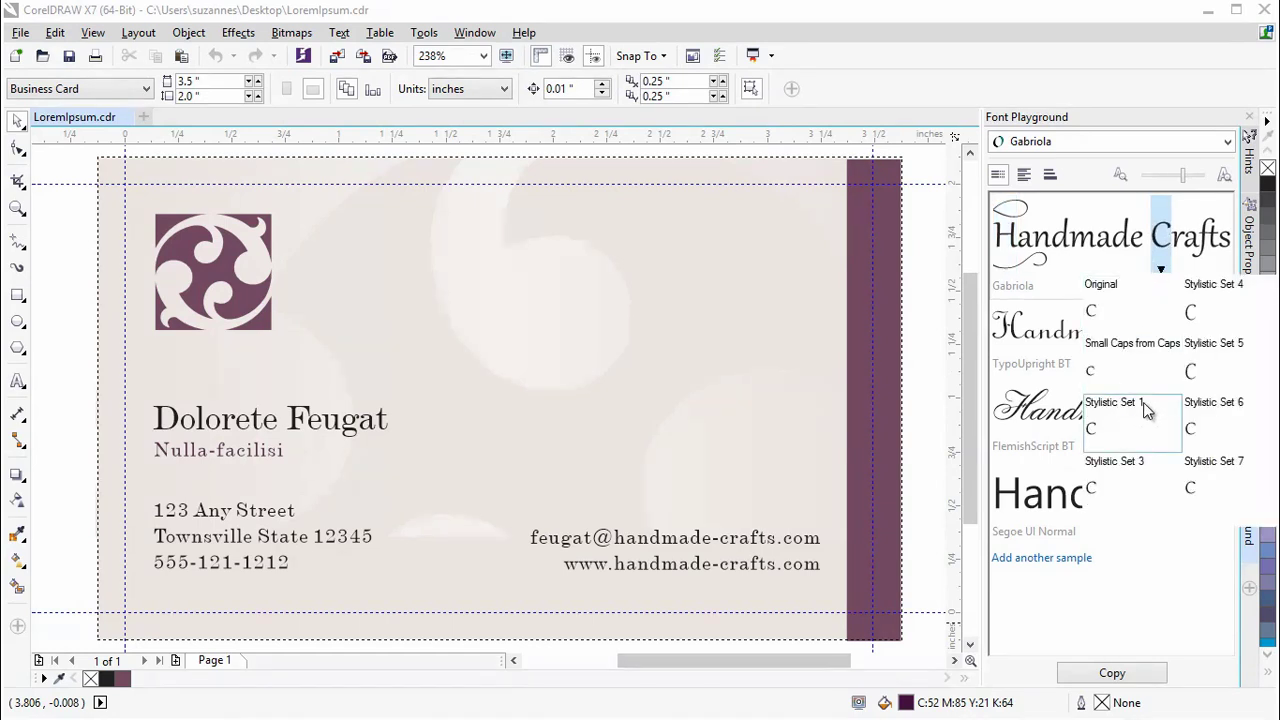
click(1197, 316)
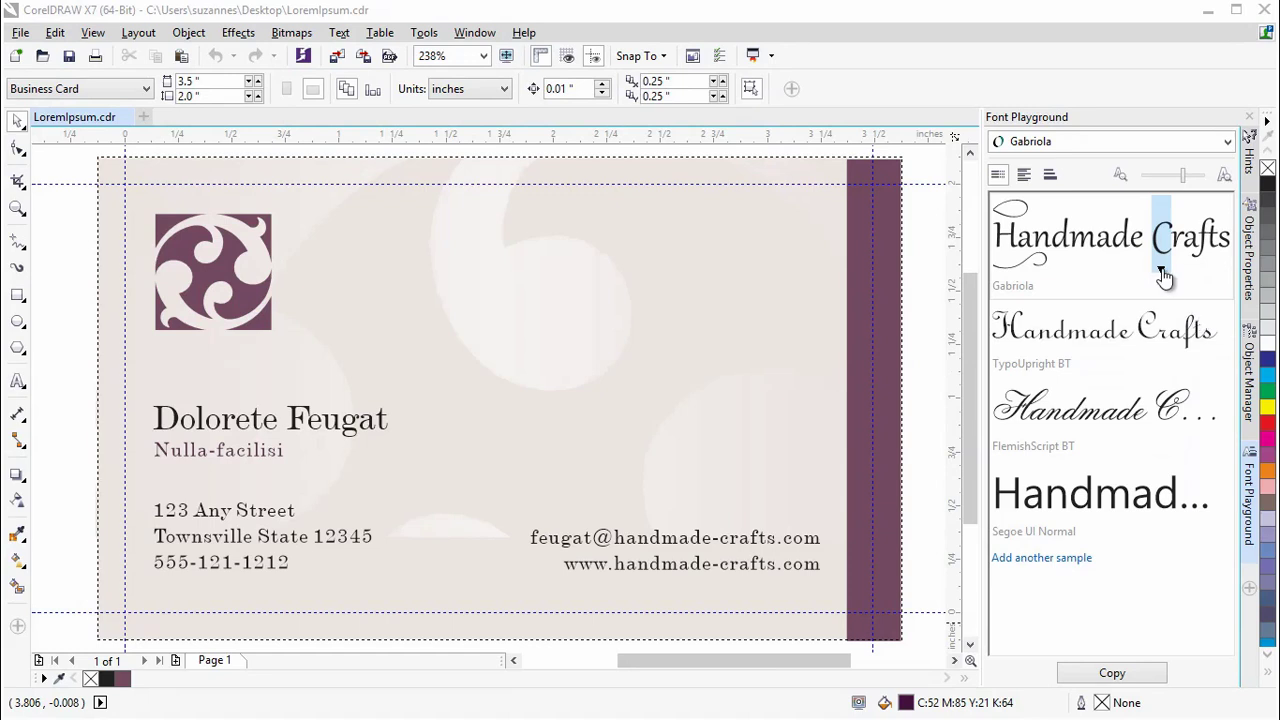
click(1114, 294)
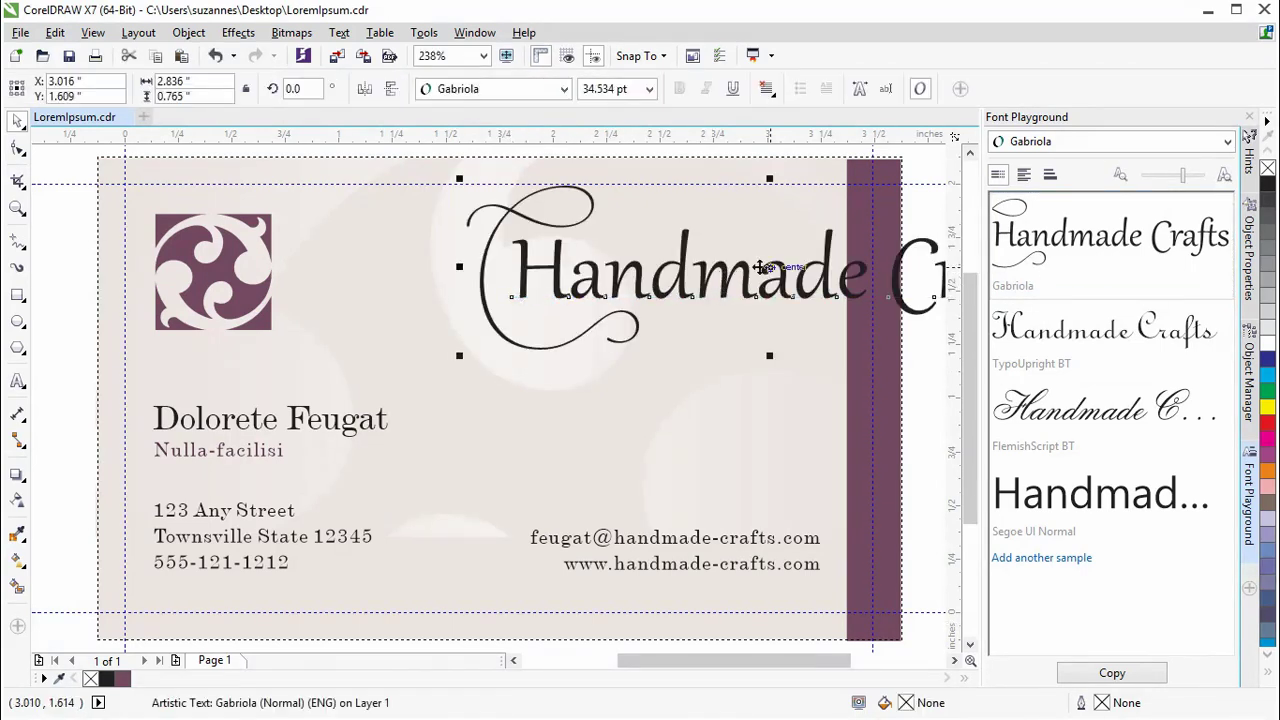
- Shrink the title to 30.49 pt beside the logo and open Text > Insert Character
drag(762, 268, 592, 288)
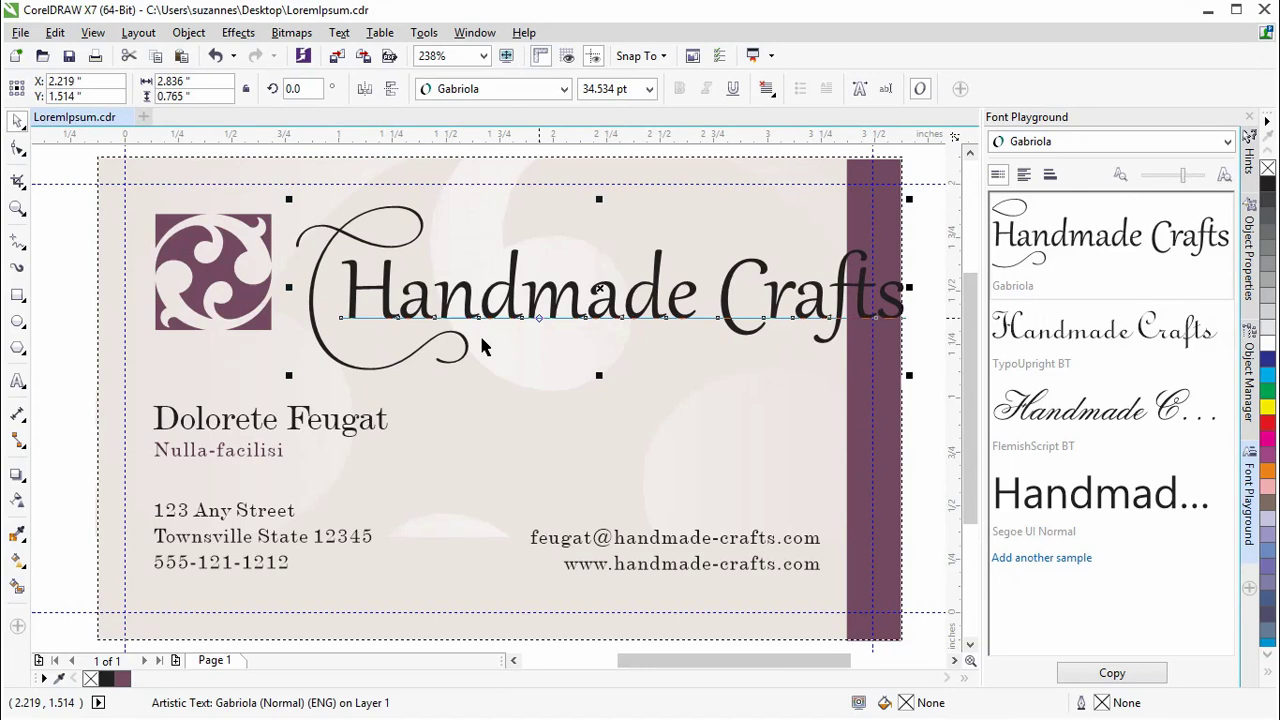
drag(289, 375, 360, 356)
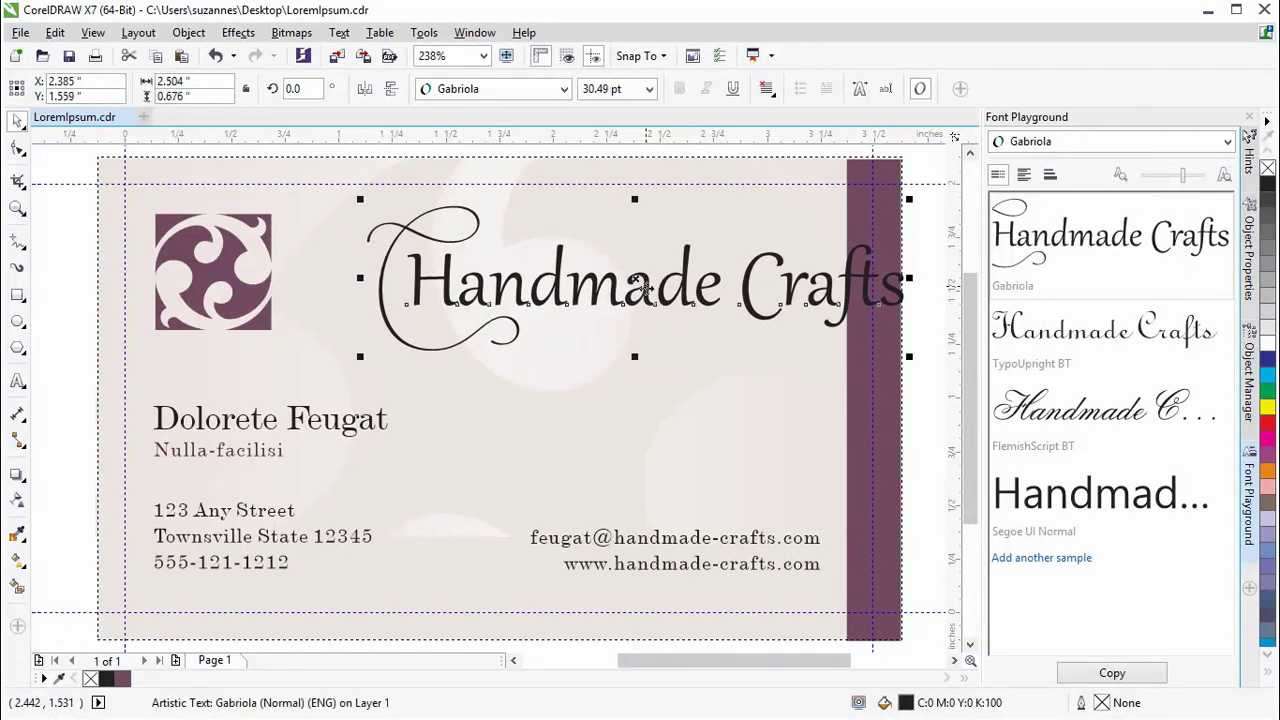
drag(640, 286, 561, 287)
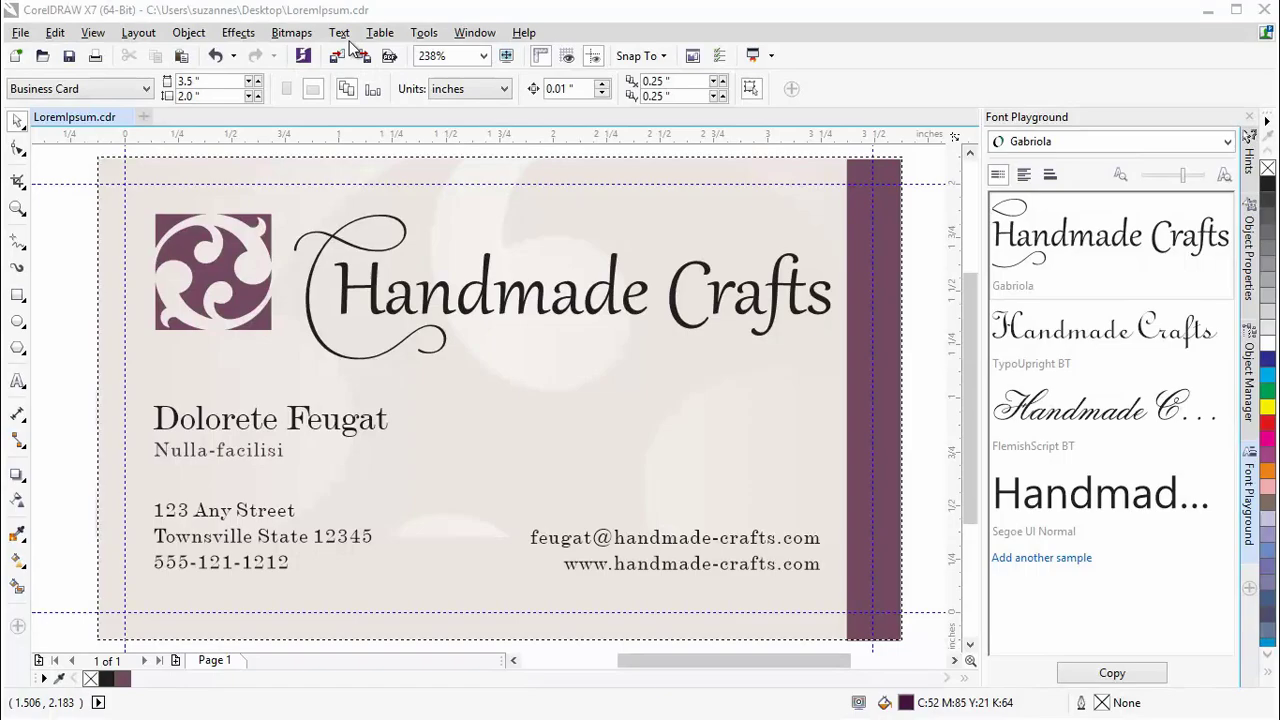
click(340, 33)
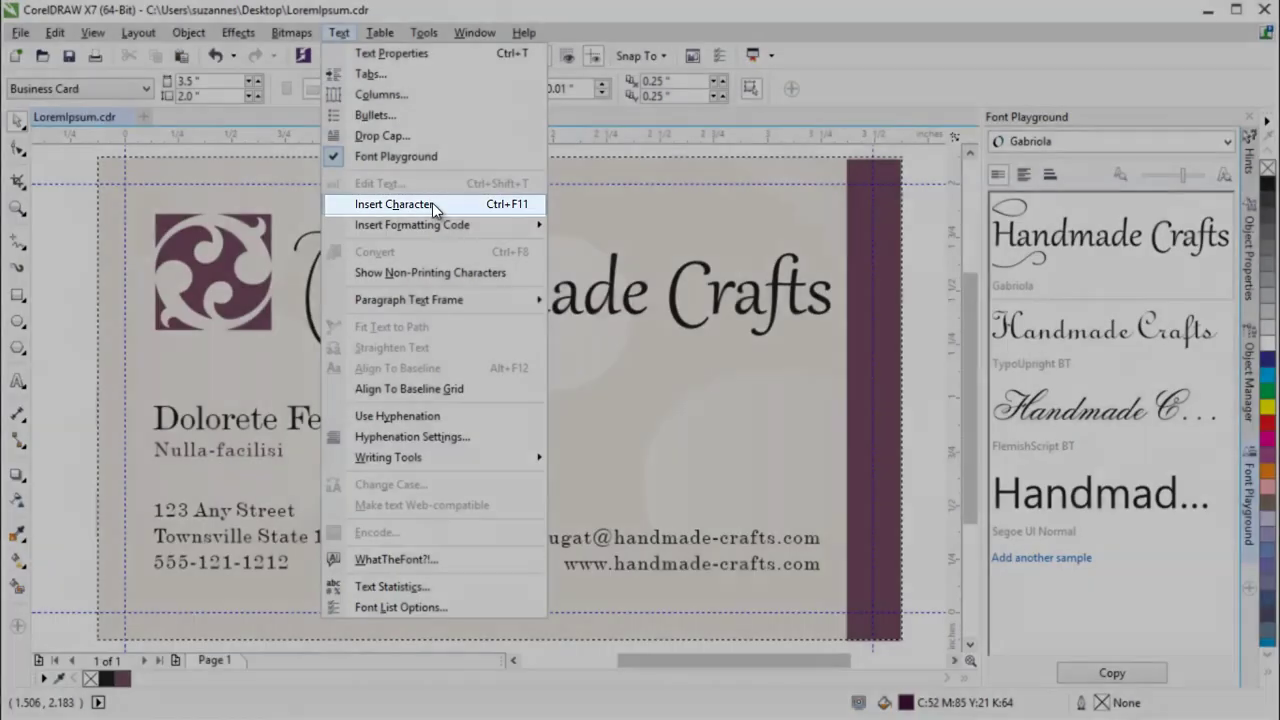
click(432, 203)
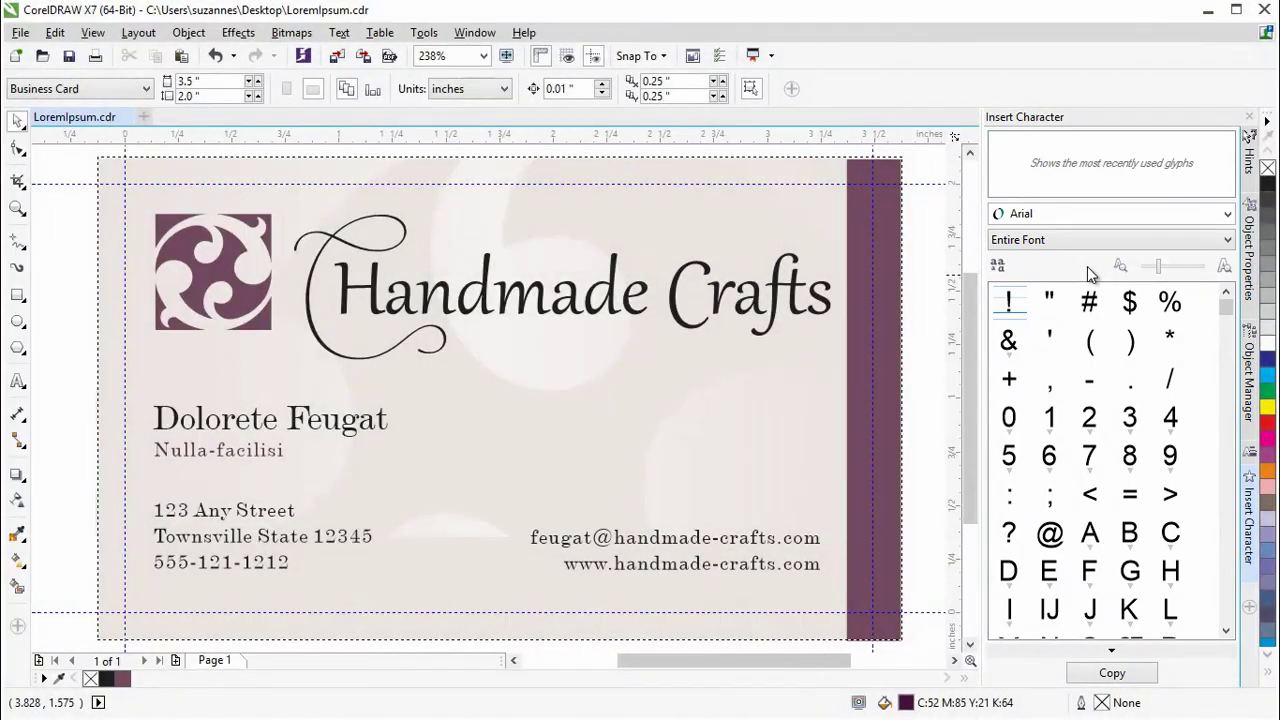
- Select the name text and show enlarged DeVinne Txt BT glyphs filtered to Latin and Symbols
click(382, 428)
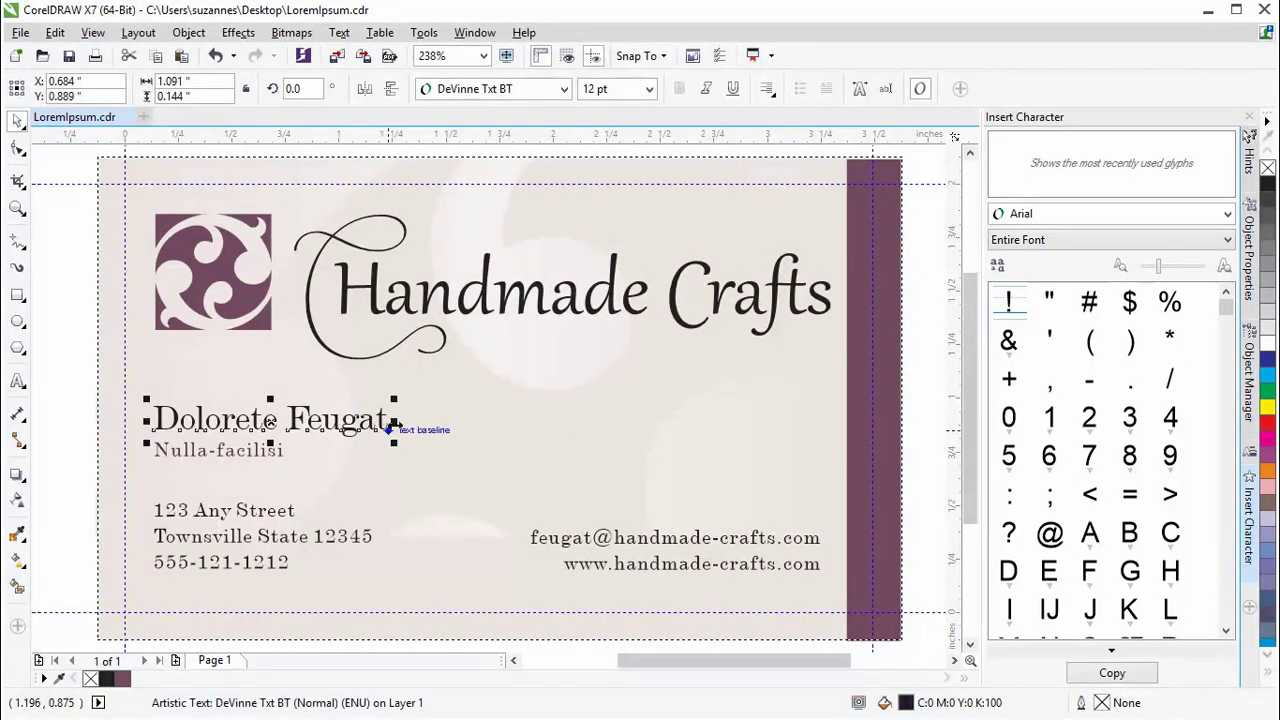
click(1227, 214)
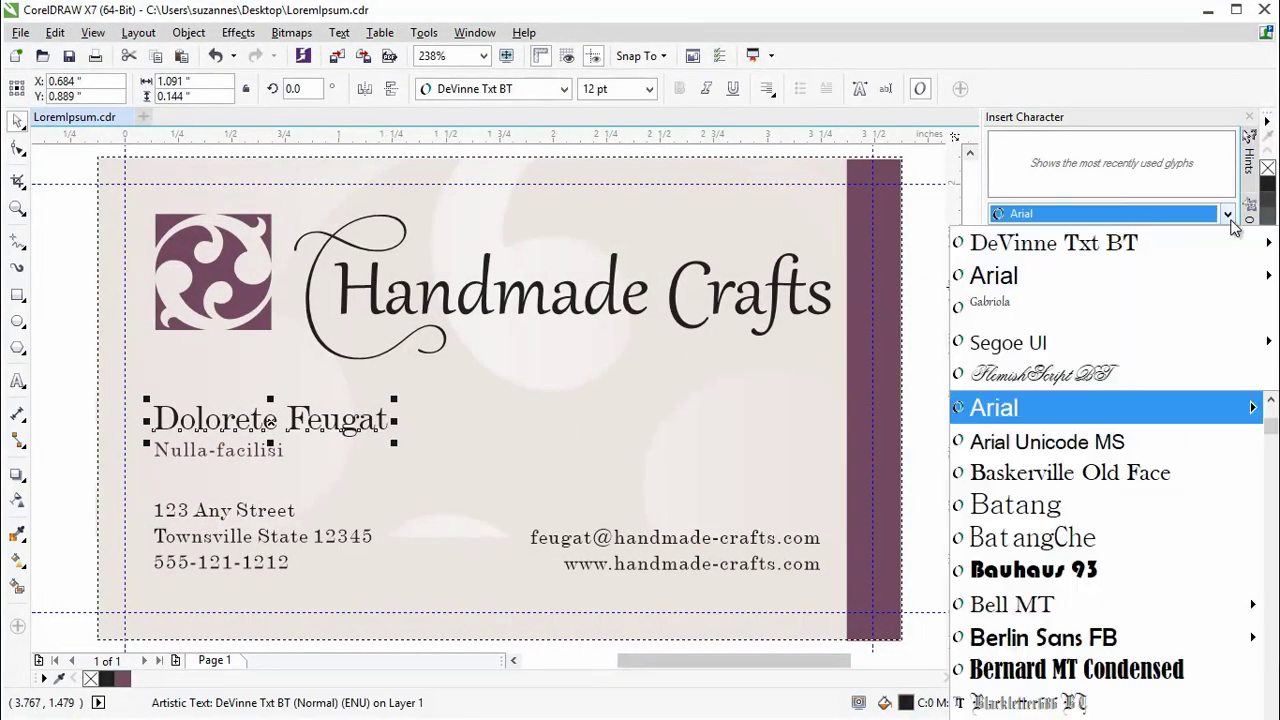
click(1146, 245)
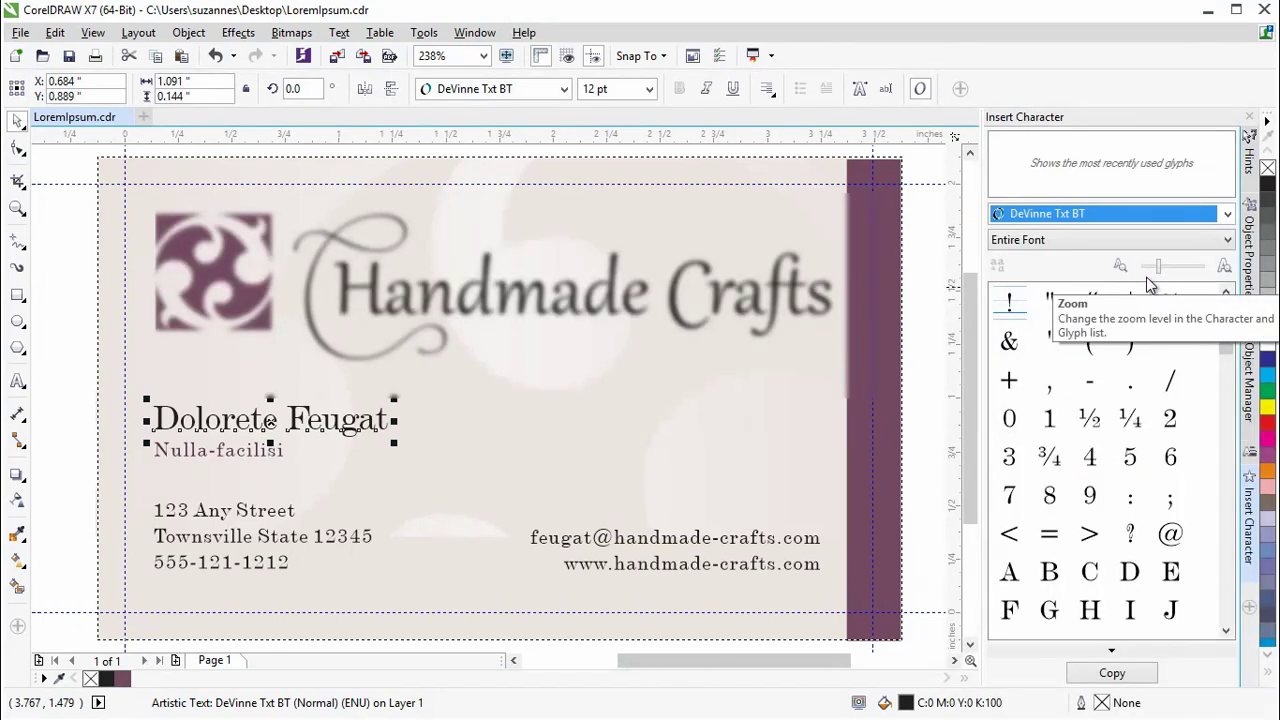
click(1228, 242)
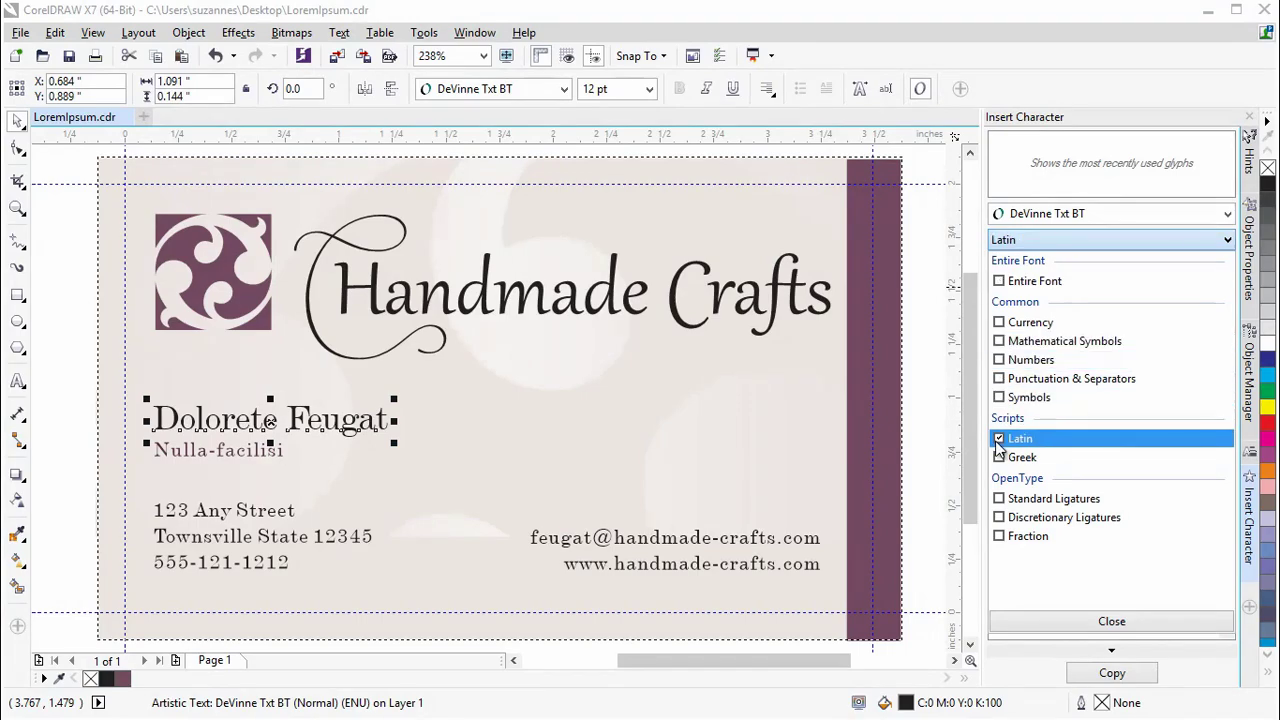
click(1002, 399)
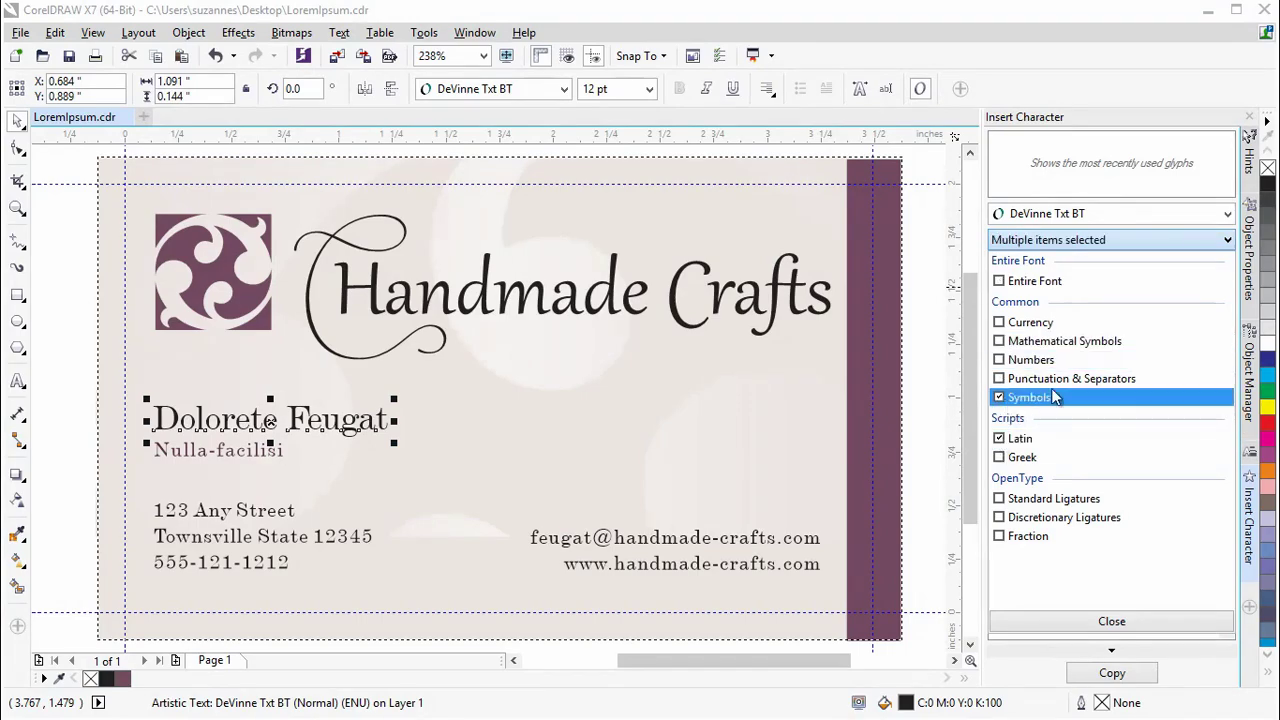
click(1226, 240)
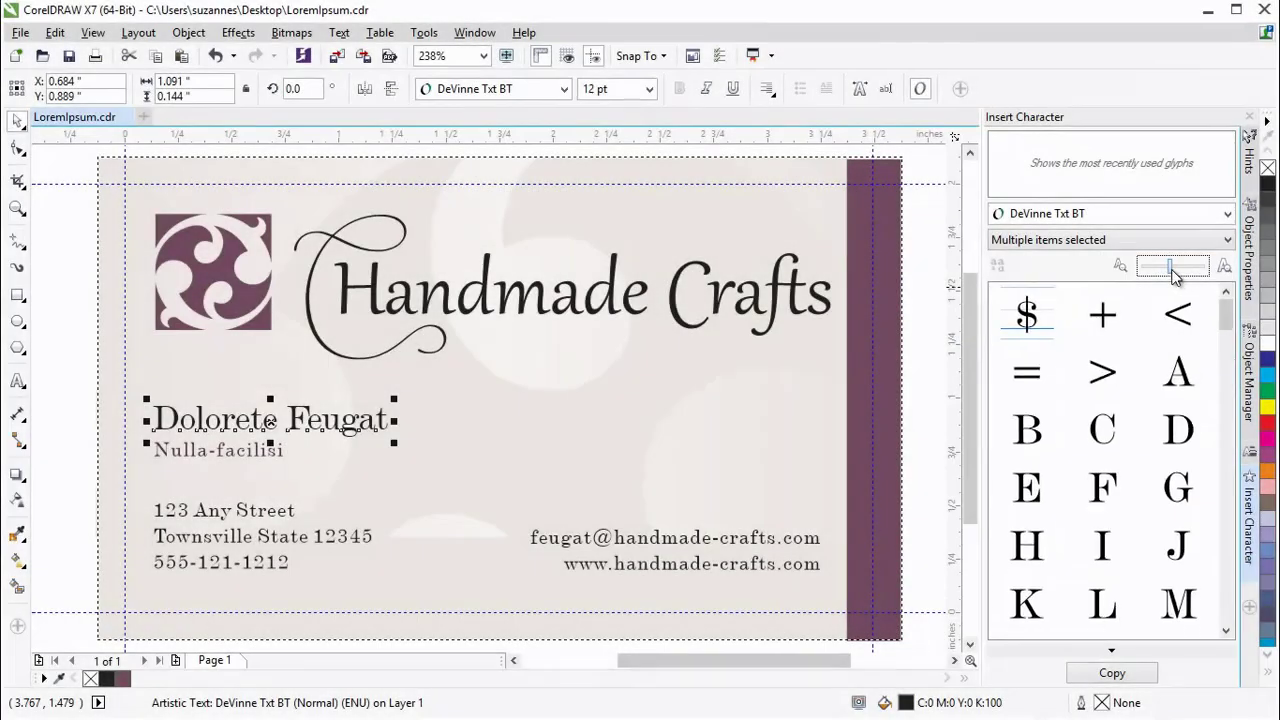
mouse_move(1158, 270)
mouse_down()
mouse_move(1180, 278)
mouse_move(1167, 278)
mouse_up()
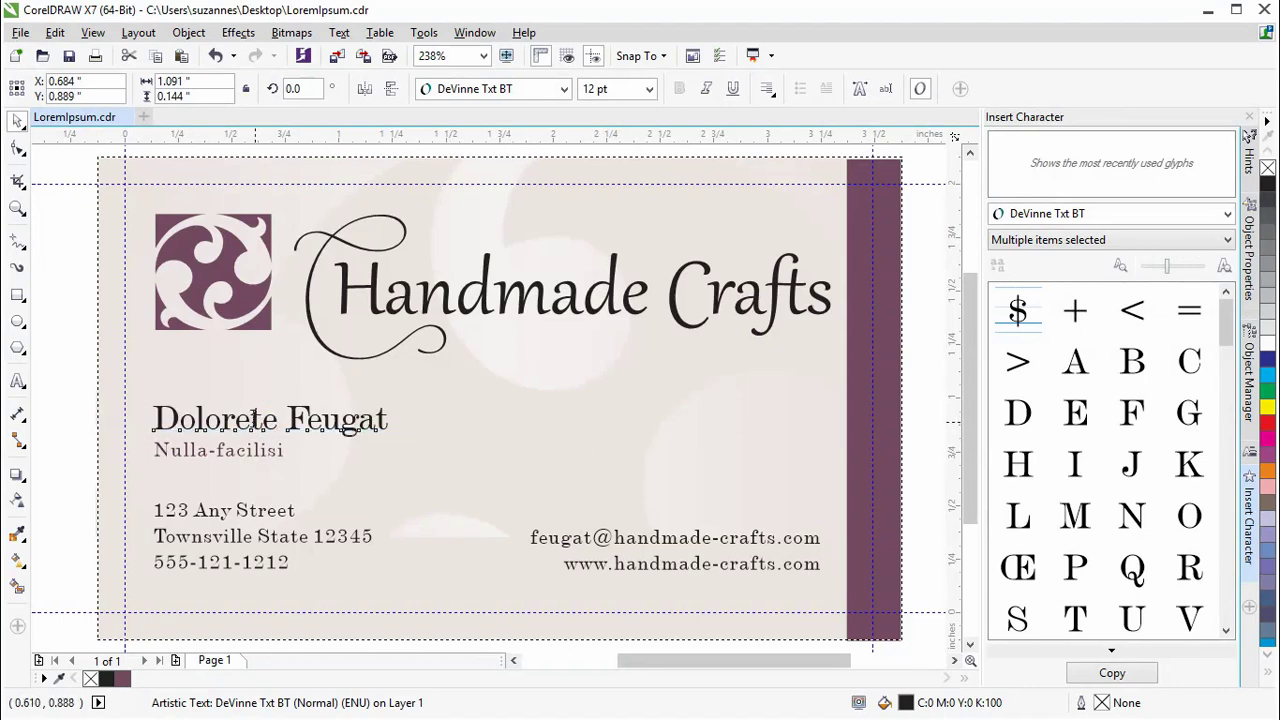
- Replace the e after the r in 'Dolorete' with a copied DeVinne Txt BT ê
drag(250, 416, 237, 416)
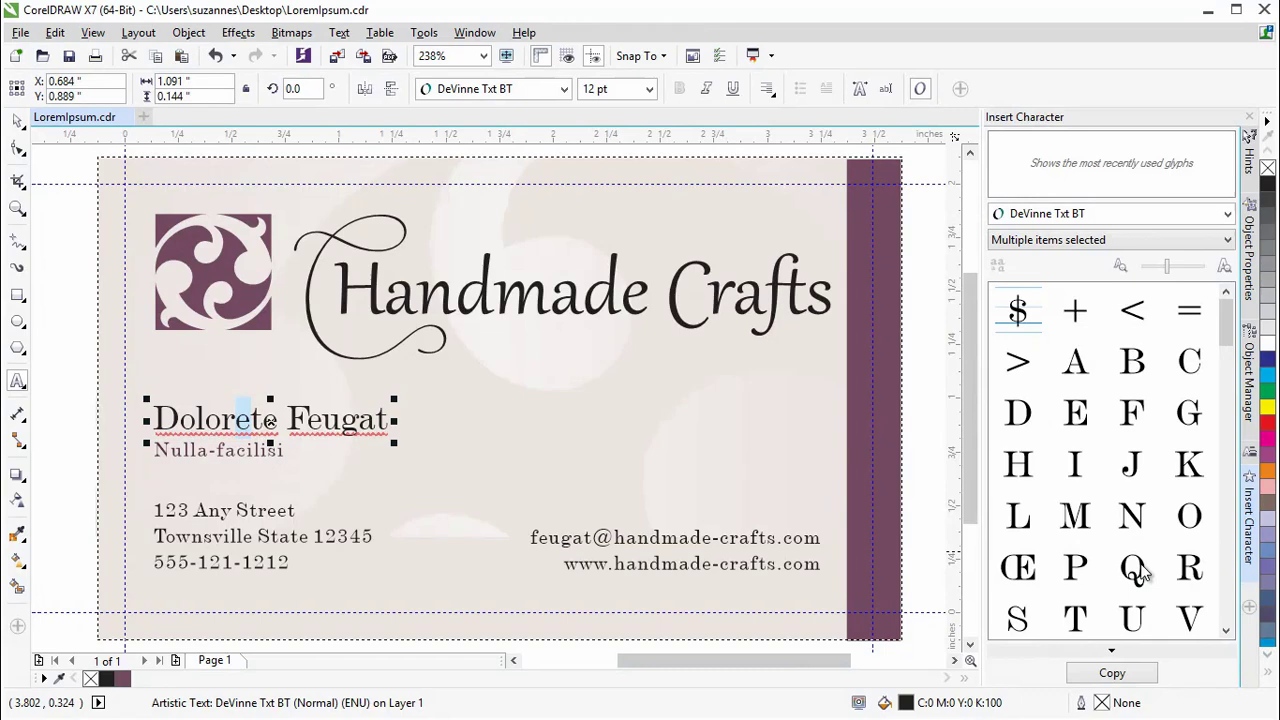
drag(1230, 333, 1218, 522)
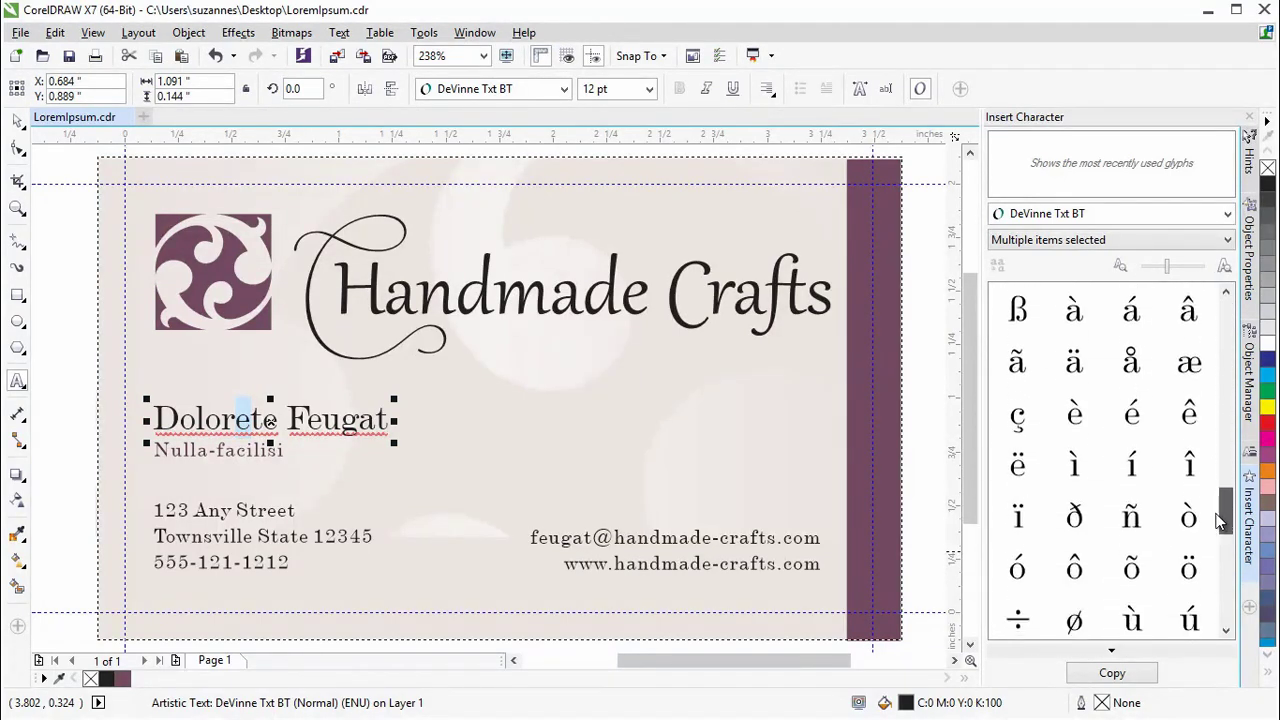
click(1193, 442)
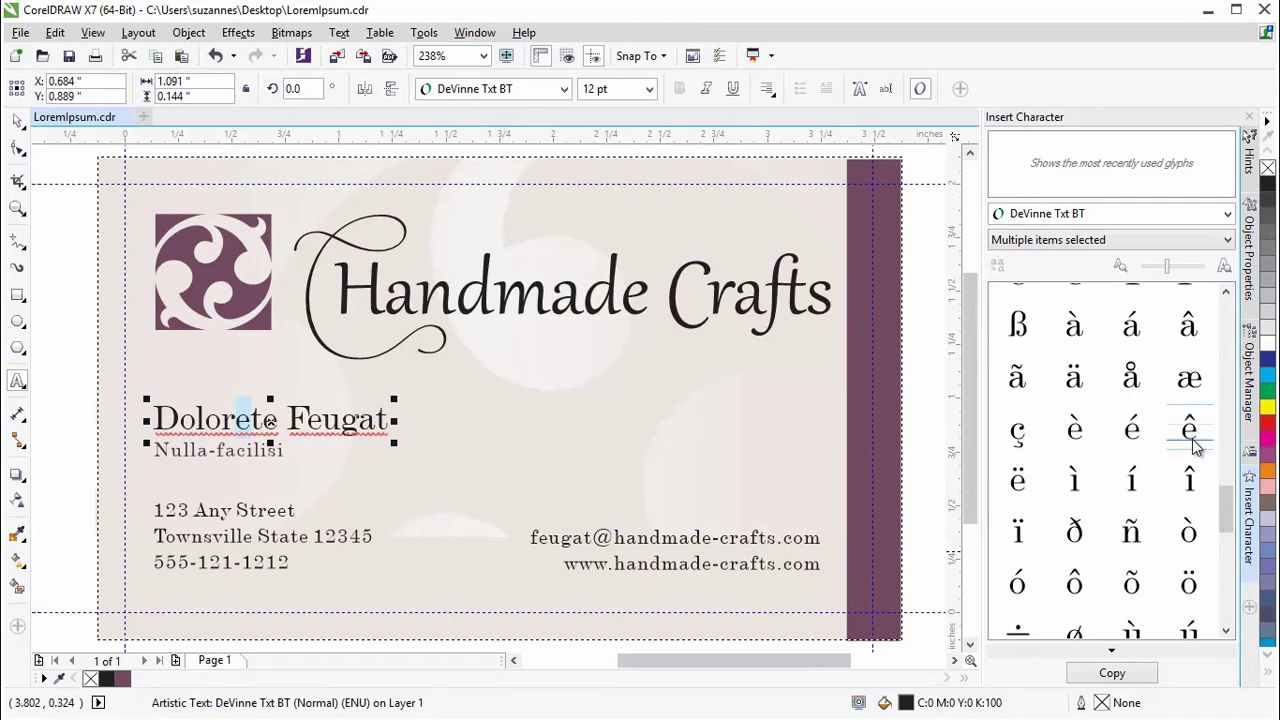
click(1112, 652)
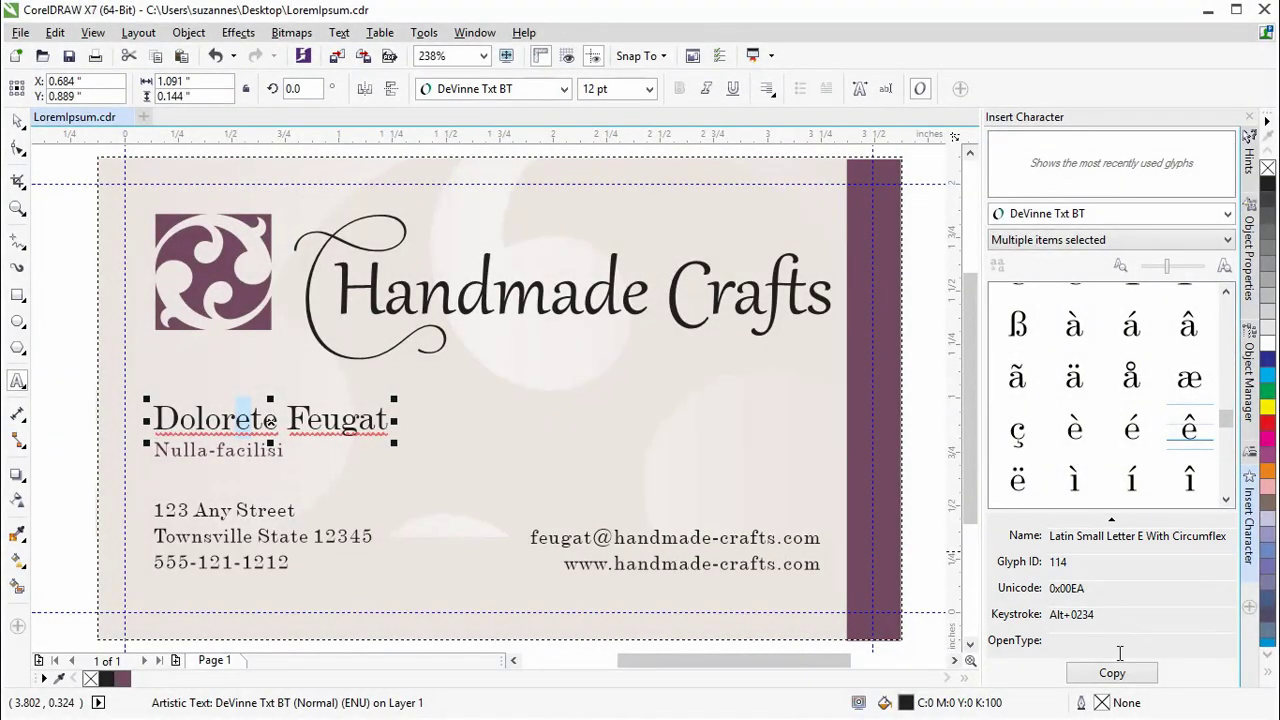
click(1115, 675)
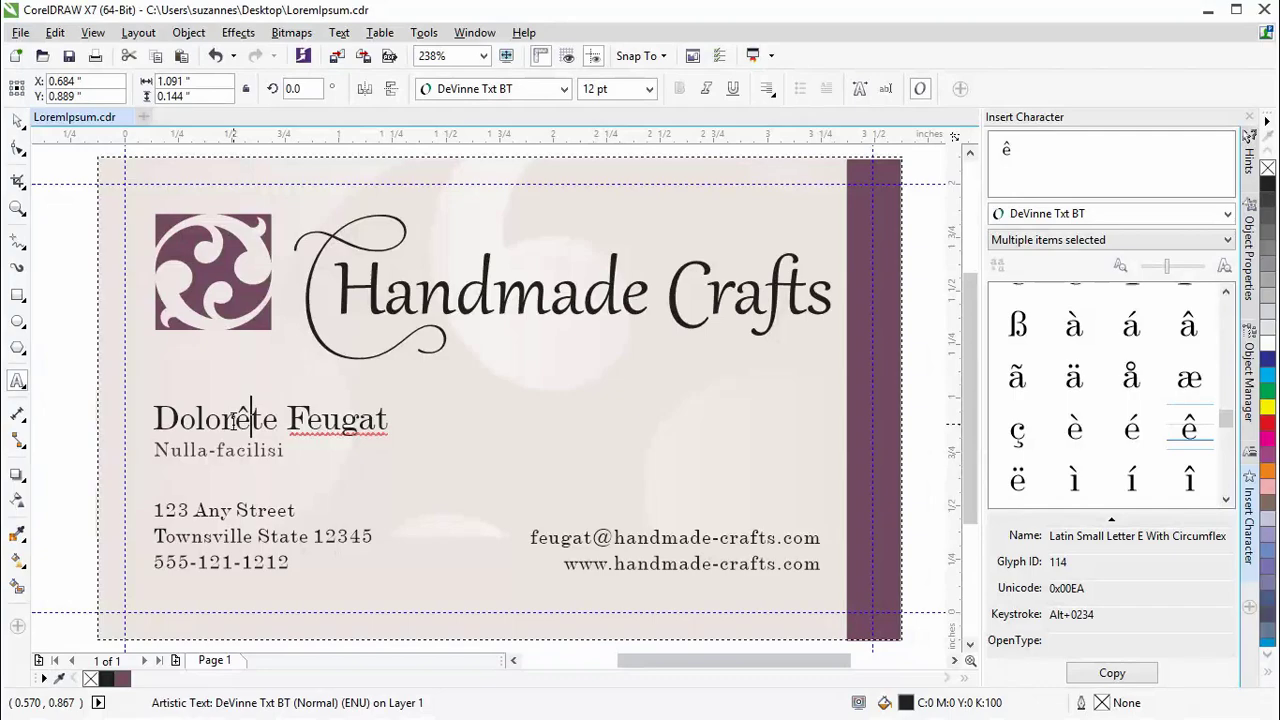
key(ctrl+v)
click(247, 441)
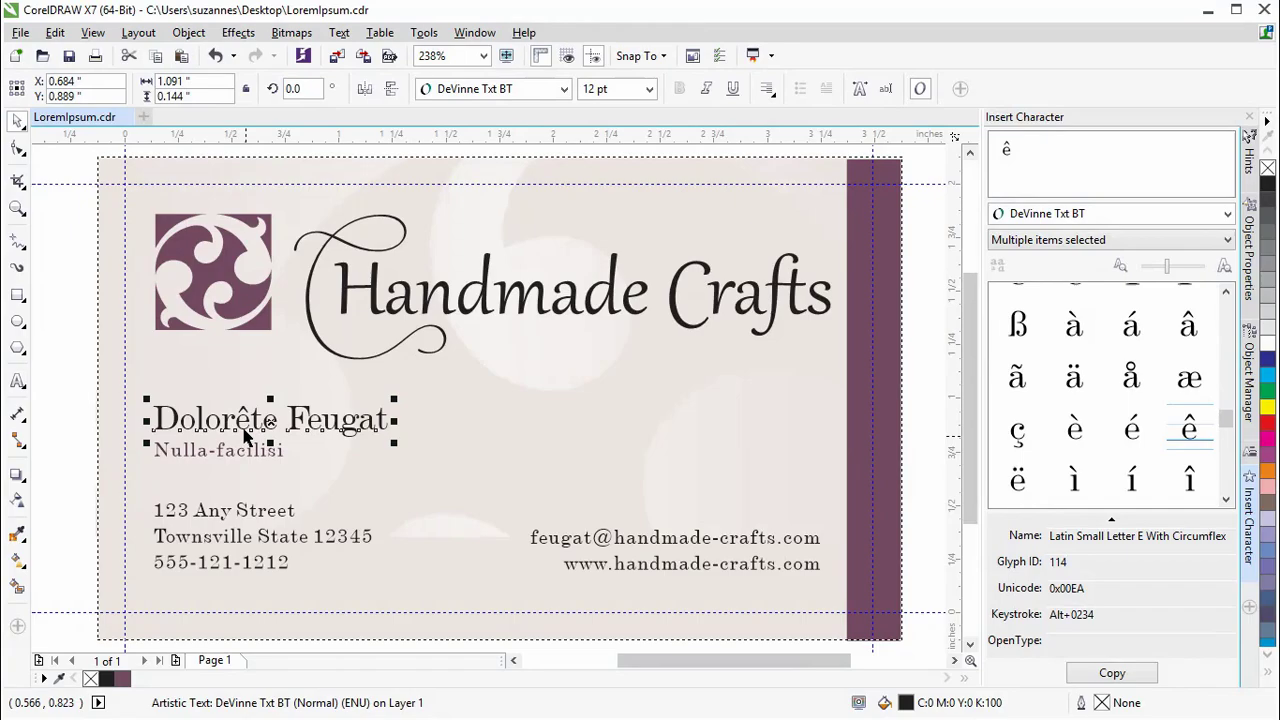
- Open File > Save As to save the card as LoremIpsum.cdr
click(22, 34)
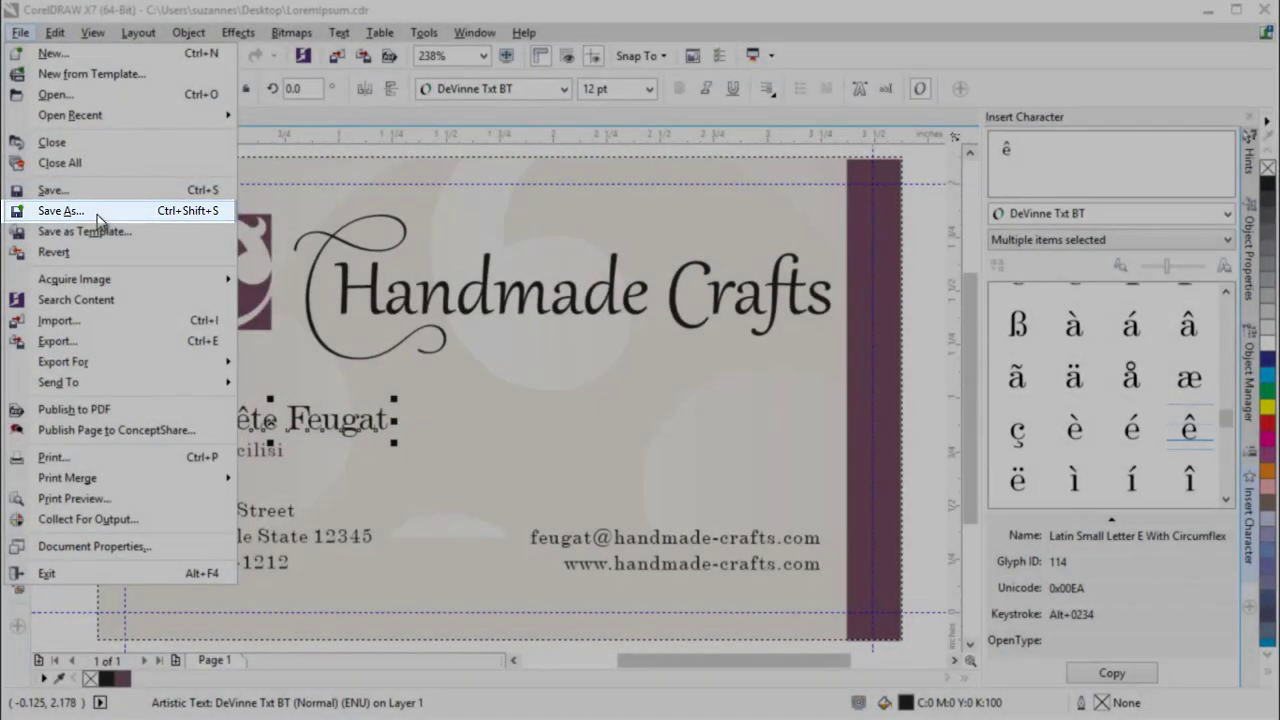
click(97, 212)
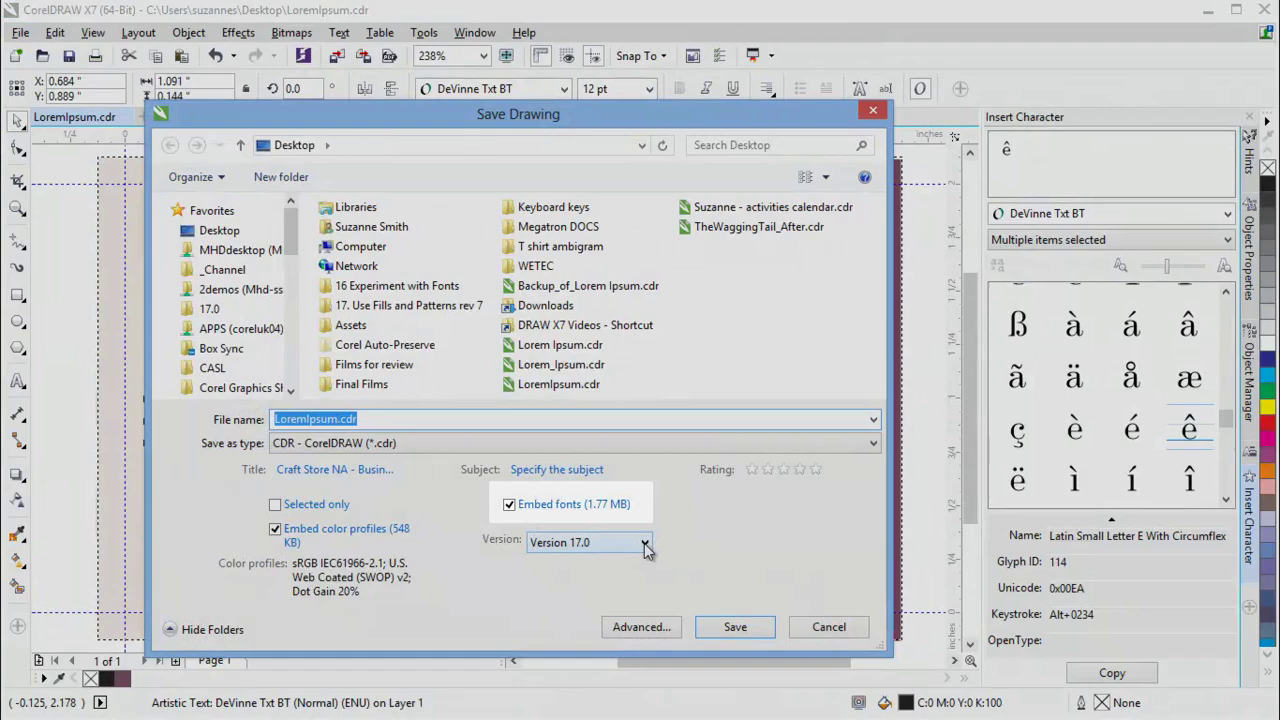